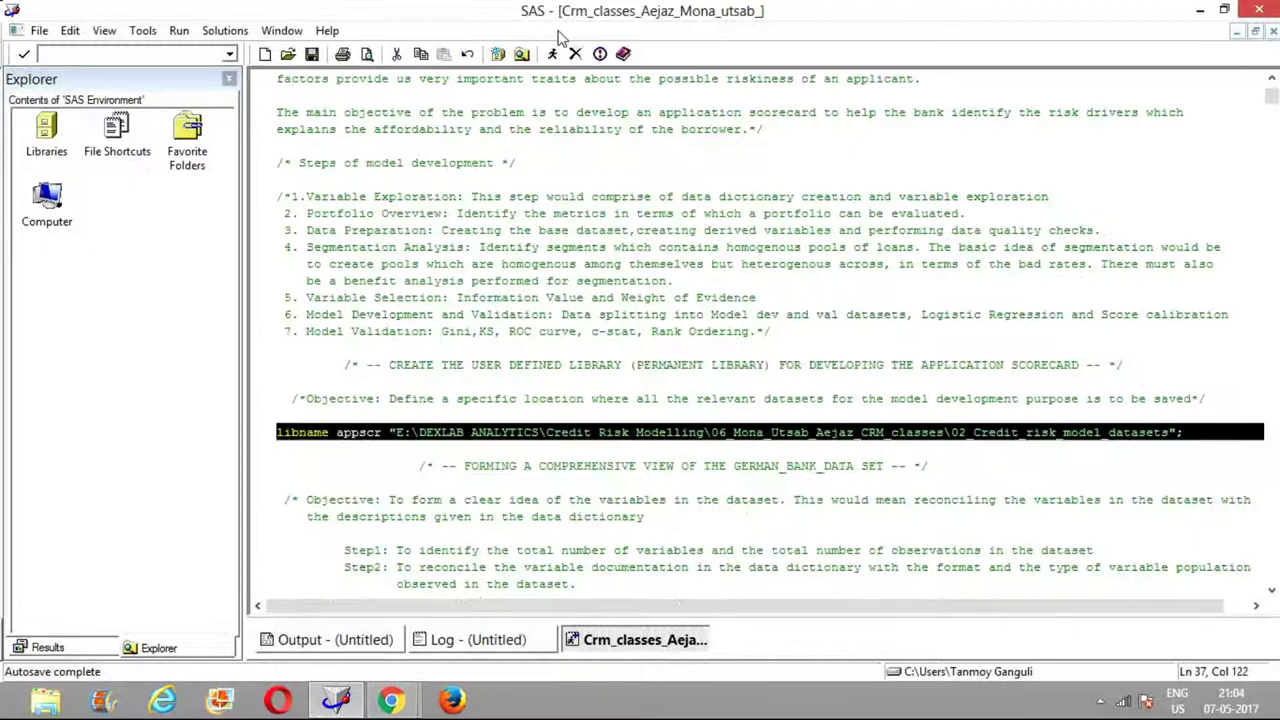
Submit the selected libname statement to assign the appscr library to the 02_Credit_risk_model_datasets folder
{"action": "left_click", "coordinate": [552, 53]}
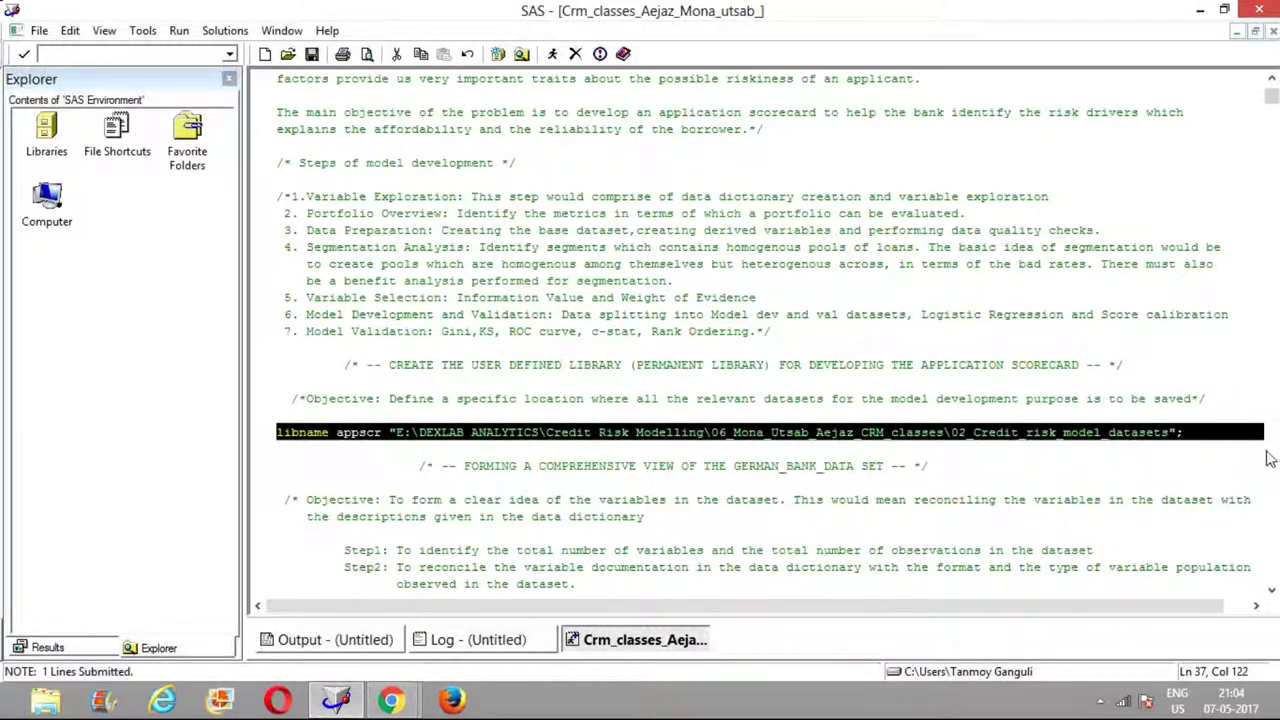
{"action": "key", "text": "Down"}
Skim the program's variable walkthrough code, from the proc contents block to the History and PURPOSE procedures
{"action": "left_click", "coordinate": [1272, 510]}
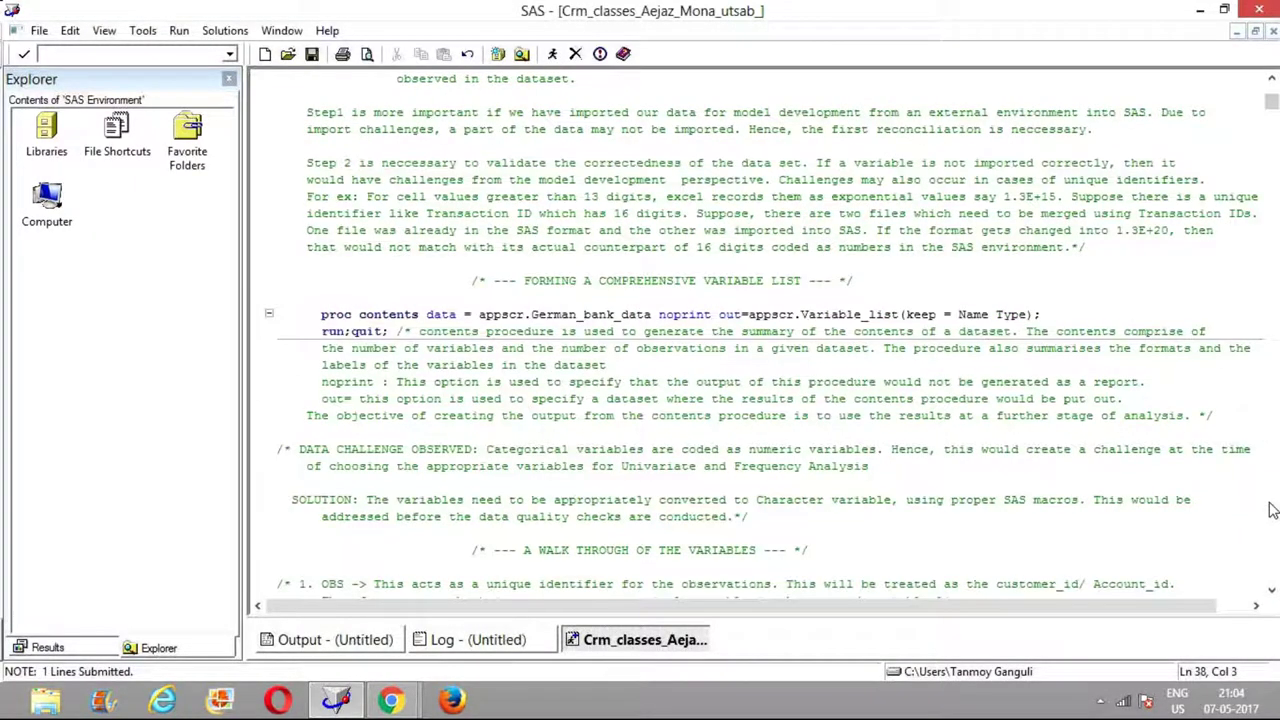
{"action": "left_click", "coordinate": [1272, 510]}
{"action": "left_click", "coordinate": [1272, 510]}
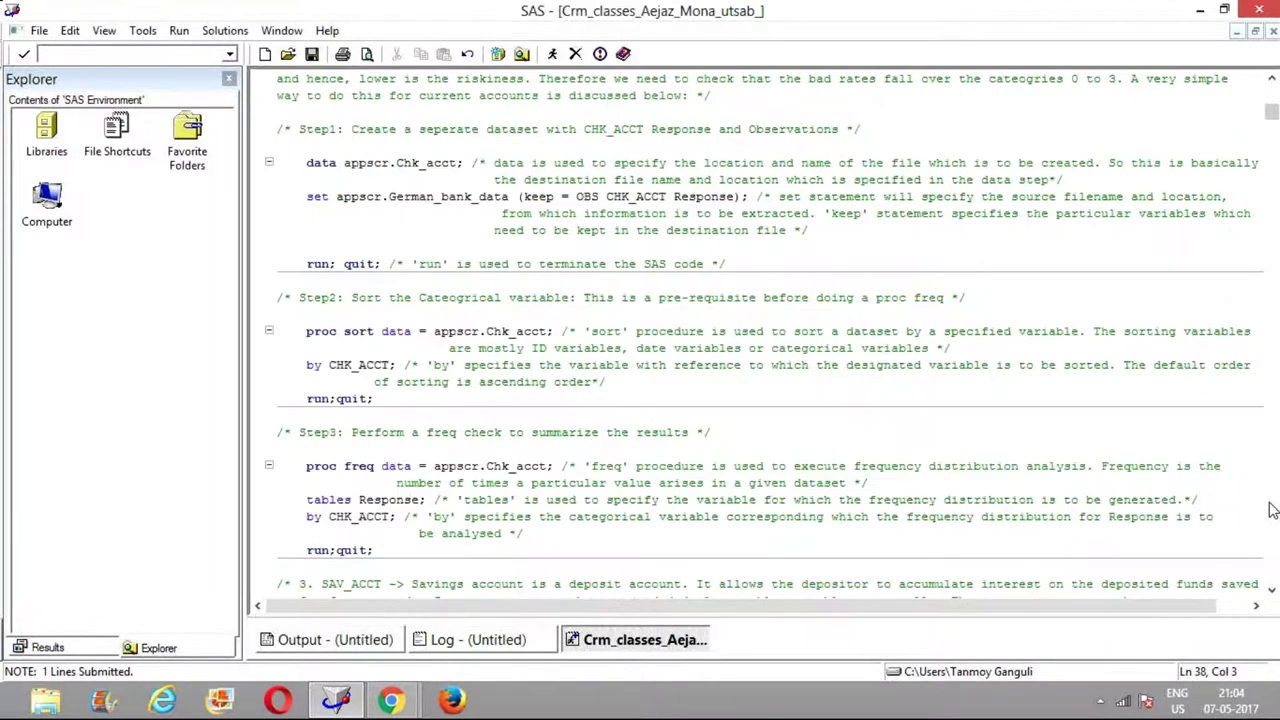
{"action": "left_click", "coordinate": [1272, 510]}
{"action": "left_click", "coordinate": [1272, 510]}
{"action": "left_click", "coordinate": [1272, 510]}
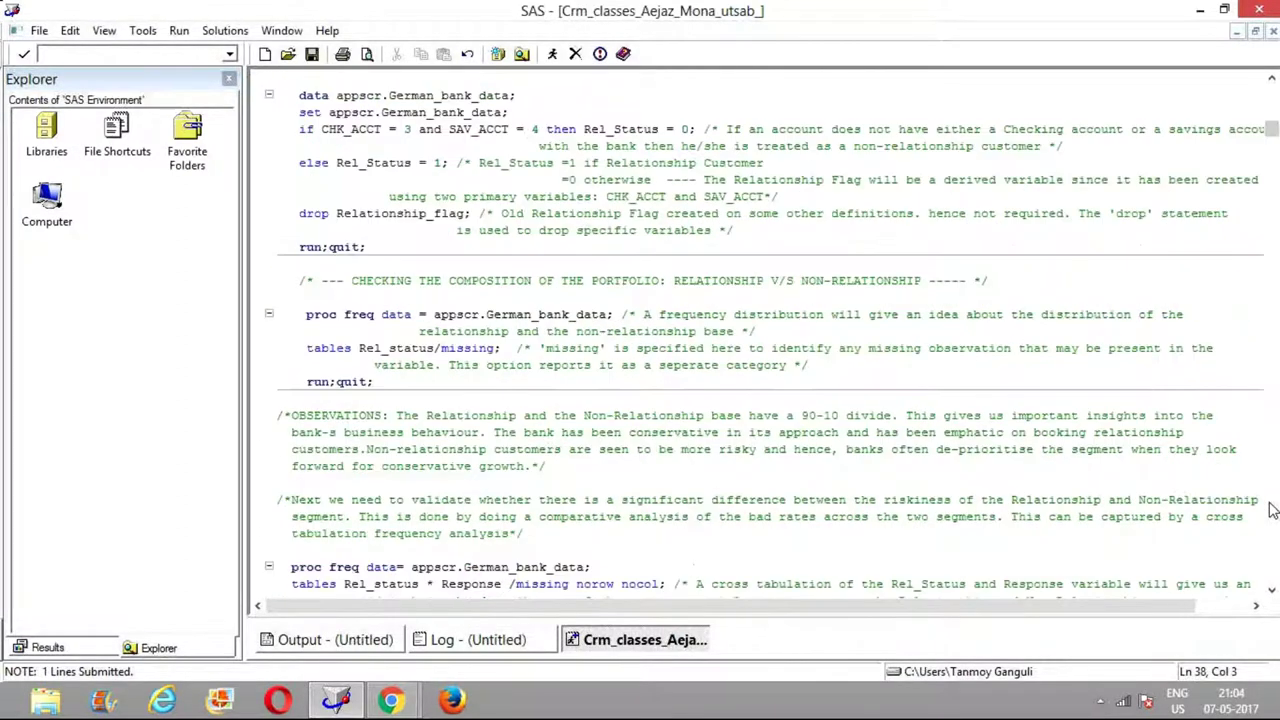
{"action": "left_click", "coordinate": [1272, 510]}
{"action": "left_click", "coordinate": [1272, 510]}
{"action": "left_click", "coordinate": [1272, 510]}
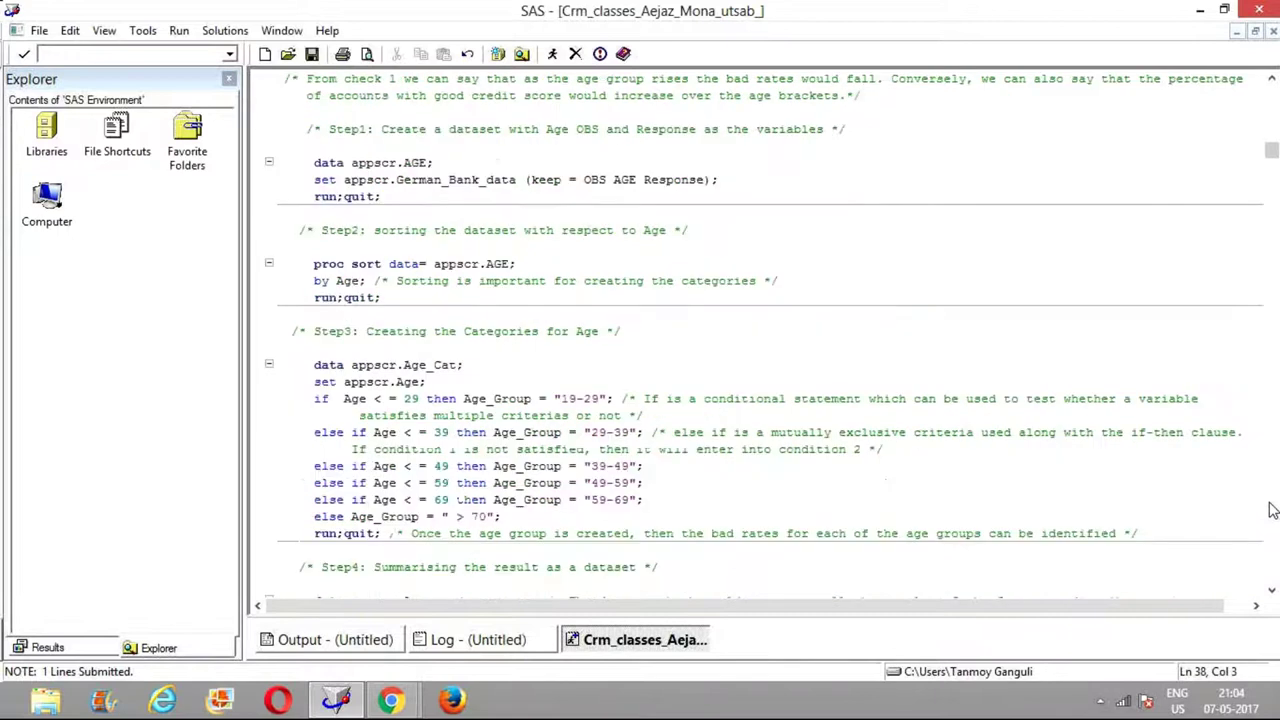
{"action": "left_click", "coordinate": [1272, 510]}
{"action": "left_click", "coordinate": [1272, 510]}
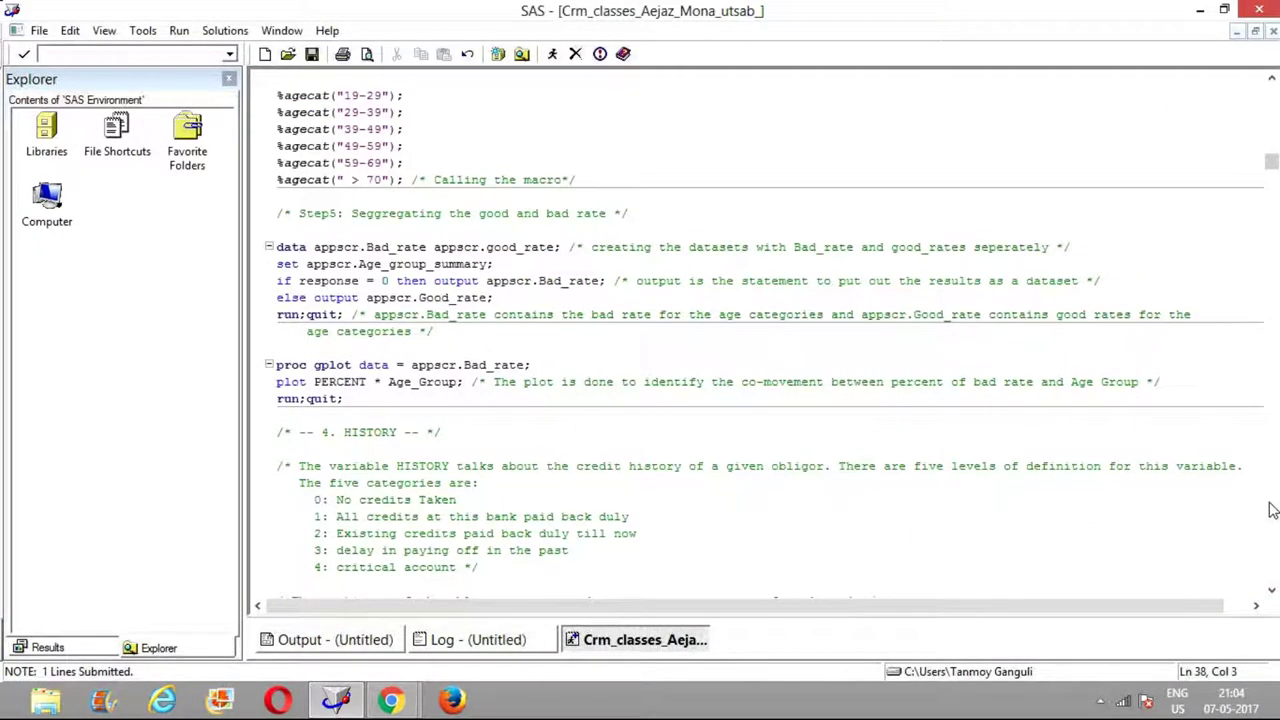
{"action": "left_click", "coordinate": [1272, 510]}
{"action": "left_click", "coordinate": [1272, 510]}
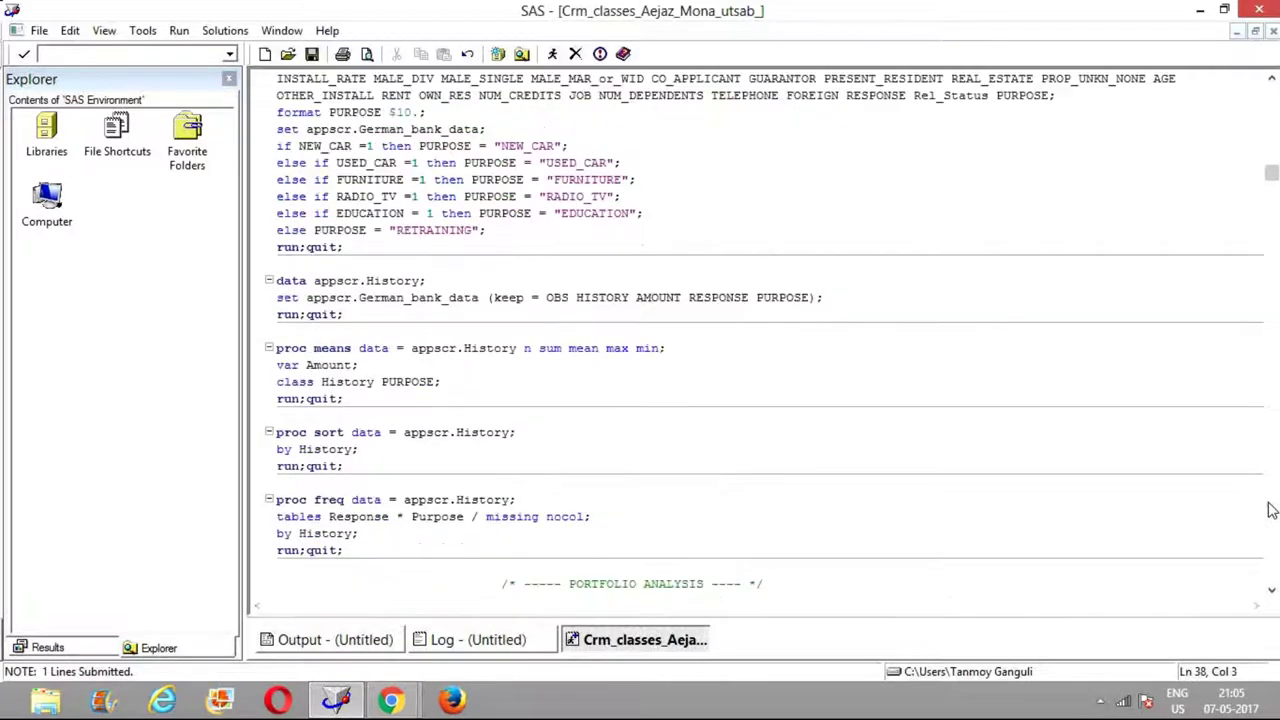
Examine the Portfolio Analysis comments describing the metrics for product portfolios and application portfolios
{"action": "left_click", "coordinate": [1272, 595]}
{"action": "left_click", "coordinate": [1272, 595]}
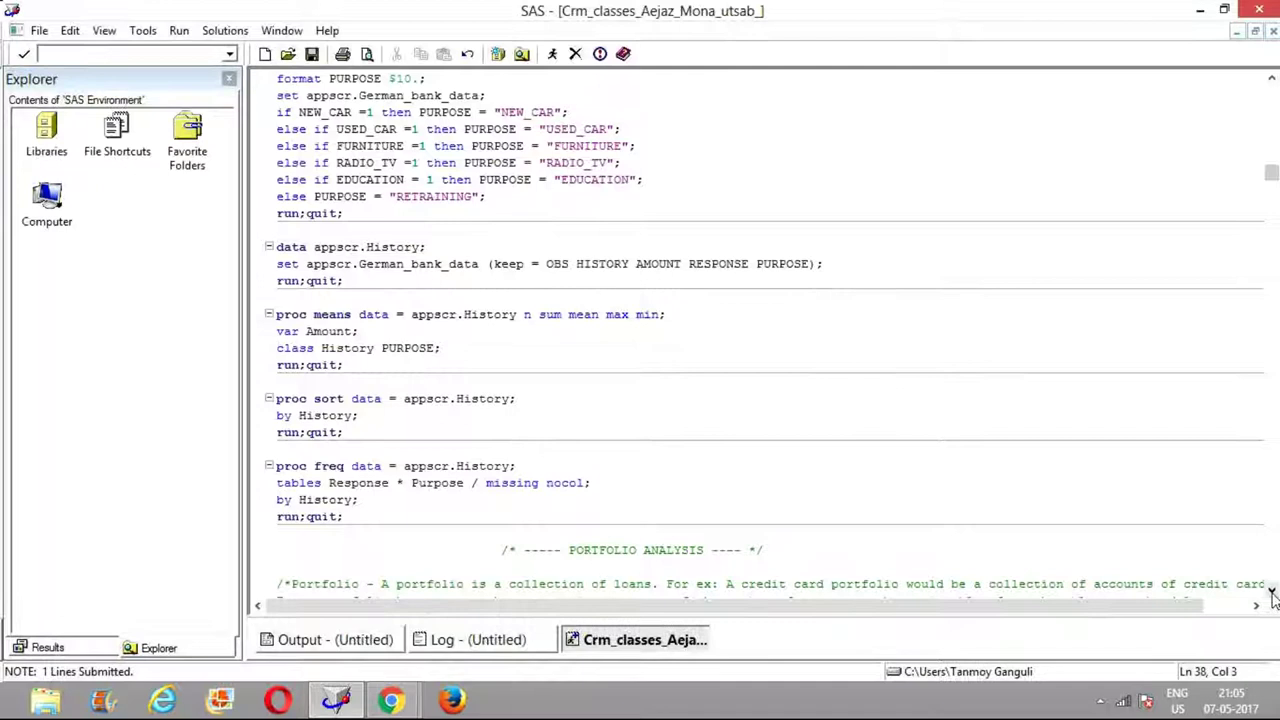
{"action": "left_click", "coordinate": [1272, 595]}
{"action": "left_click", "coordinate": [1272, 595]}
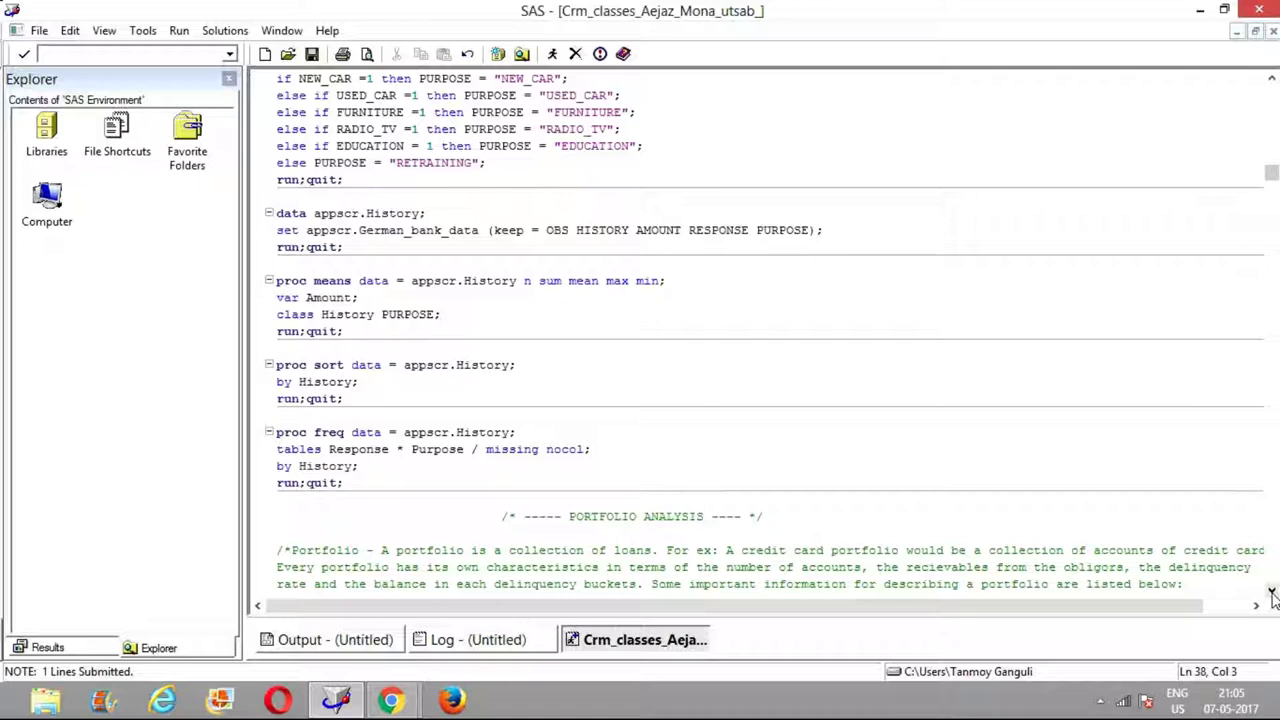
{"action": "left_click", "coordinate": [1272, 595]}
{"action": "left_click", "coordinate": [1272, 595]}
{"action": "left_click", "coordinate": [1272, 595]}
{"action": "left_click", "coordinate": [1272, 595]}
{"action": "left_click", "coordinate": [1272, 595]}
{"action": "left_click", "coordinate": [1272, 595]}
{"action": "left_click", "coordinate": [1272, 595]}
{"action": "left_click", "coordinate": [1272, 595]}
{"action": "left_click", "coordinate": [1272, 595]}
{"action": "left_click", "coordinate": [1272, 595]}
{"action": "left_click", "coordinate": [1272, 595]}
{"action": "left_click", "coordinate": [1272, 595]}
{"action": "left_click", "coordinate": [1272, 595]}
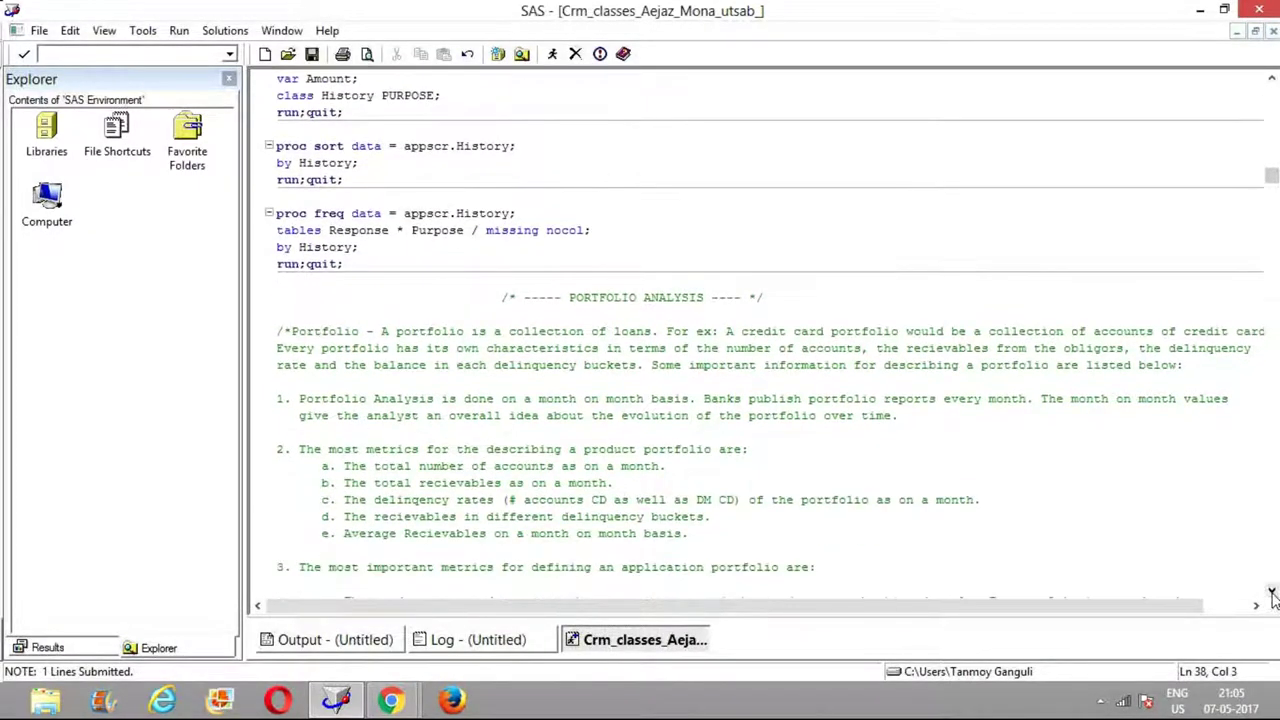
{"action": "left_click", "coordinate": [1272, 595]}
{"action": "left_click", "coordinate": [1272, 595]}
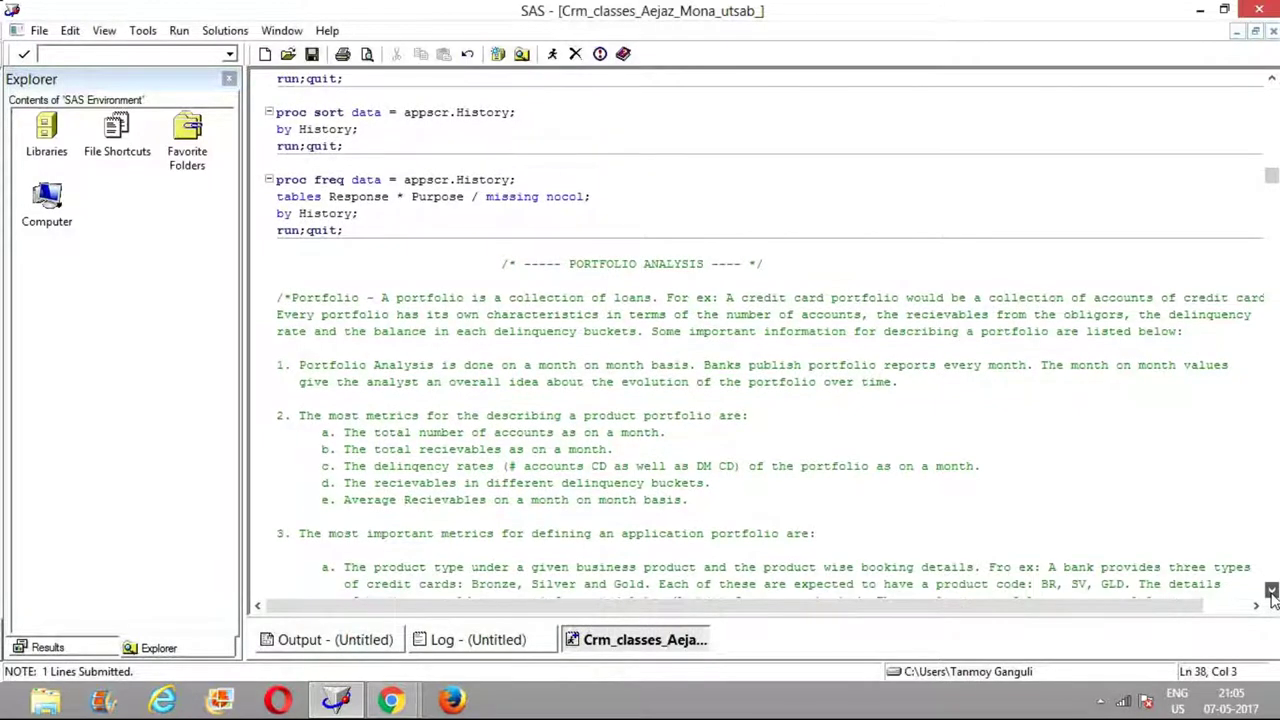
{"action": "left_click", "coordinate": [1272, 595]}
{"action": "left_click", "coordinate": [1272, 595]}
{"action": "left_click", "coordinate": [1272, 595]}
{"action": "left_click", "coordinate": [1272, 595]}
{"action": "left_click", "coordinate": [1272, 595]}
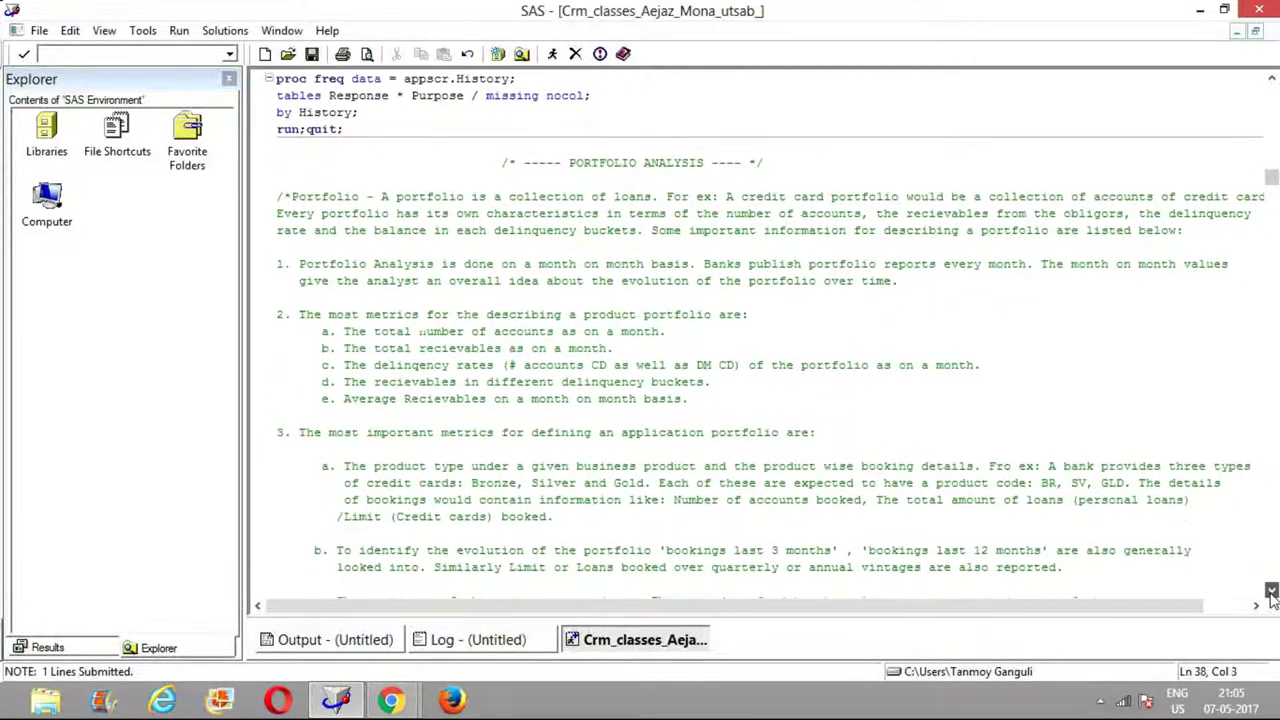
{"action": "left_click", "coordinate": [1272, 595]}
{"action": "left_click", "coordinate": [1272, 595]}
{"action": "left_click", "coordinate": [1272, 595]}
{"action": "left_click", "coordinate": [1272, 595]}
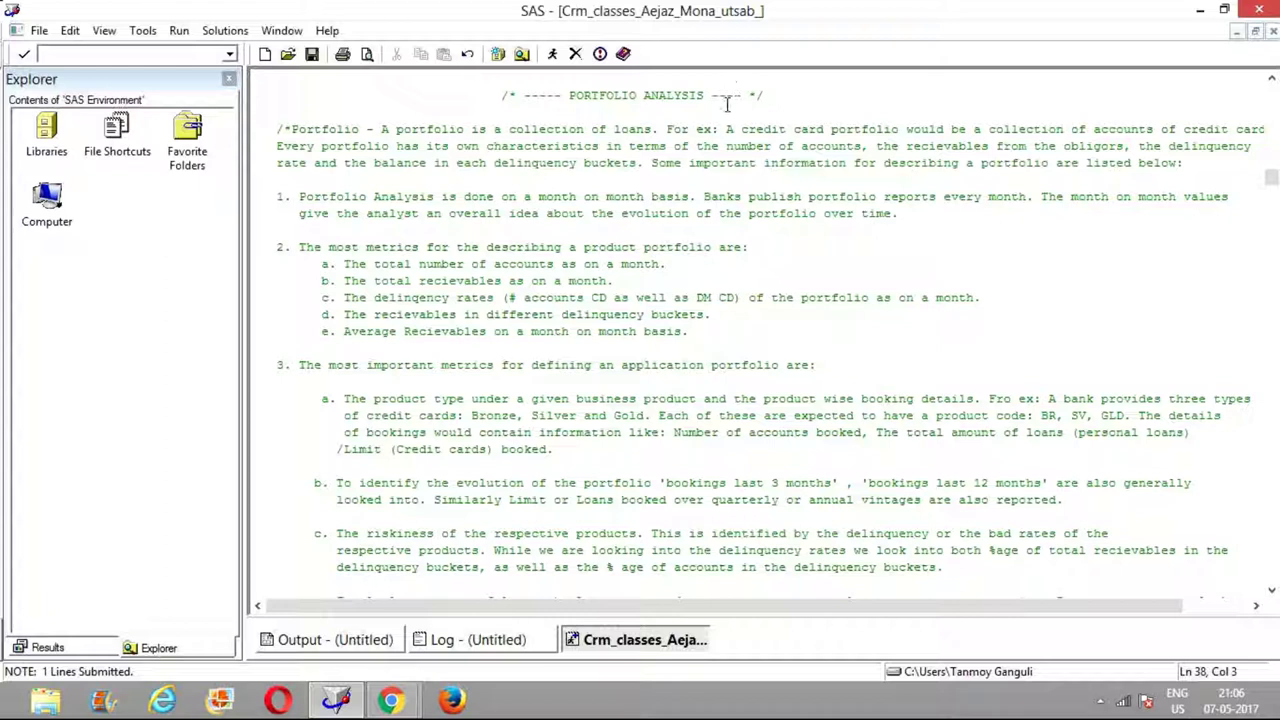
{"action": "left_click", "coordinate": [690, 332]}
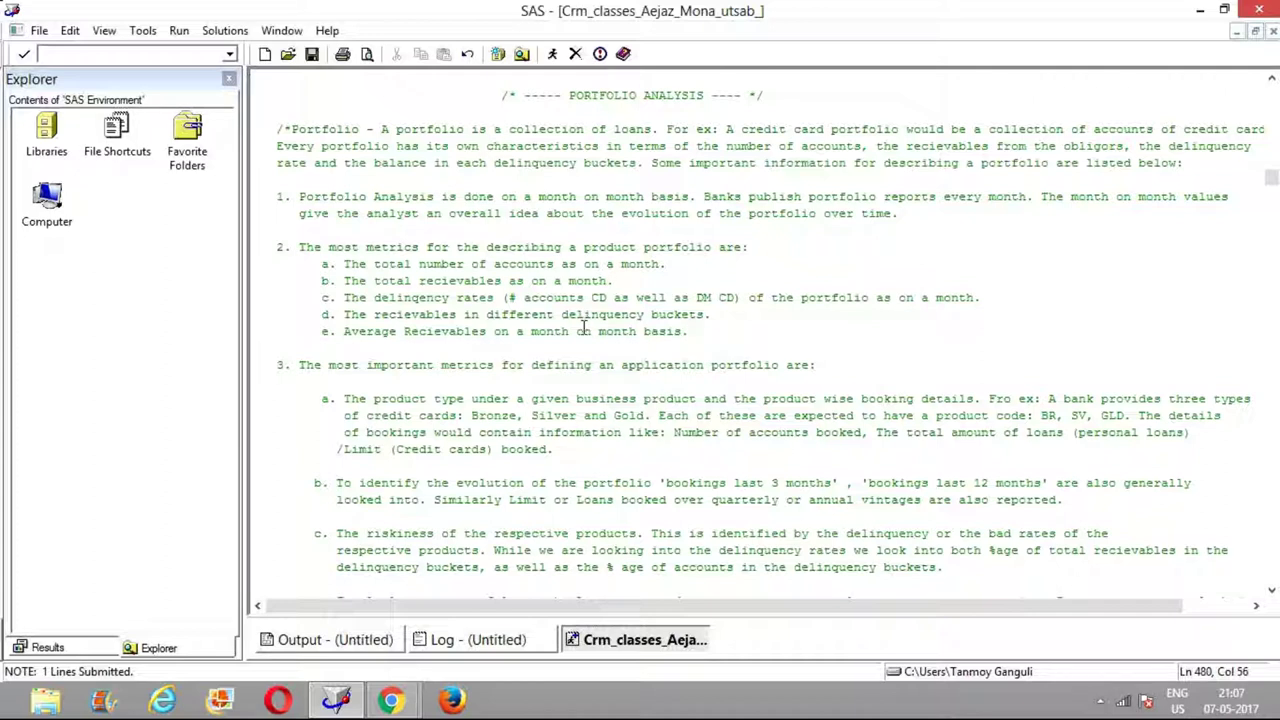
{"action": "left_click", "coordinate": [1271, 592]}
{"action": "left_click", "coordinate": [1271, 592]}
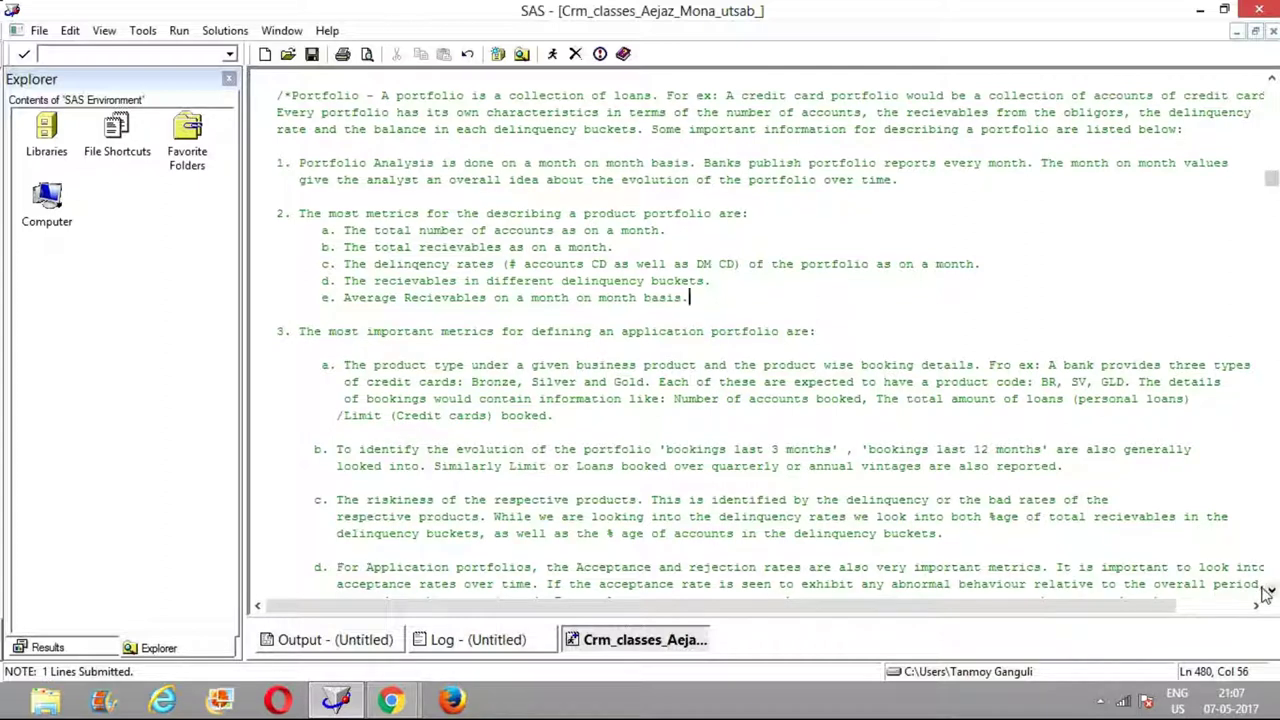
Open the Appscr library from the SAS libraries and show its datasets as a list
{"action": "double_click", "coordinate": [47, 130]}
{"action": "left_click", "coordinate": [104, 30]}
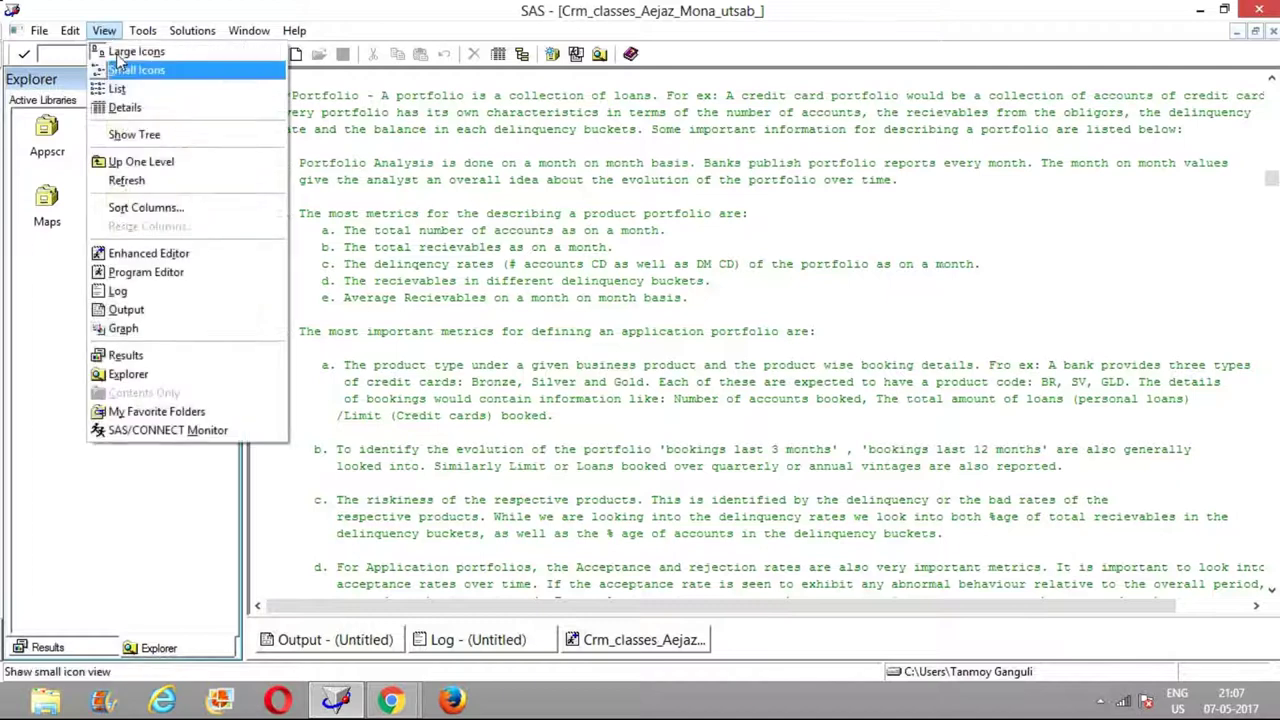
{"action": "left_click", "coordinate": [145, 92]}
{"action": "double_click", "coordinate": [40, 116]}
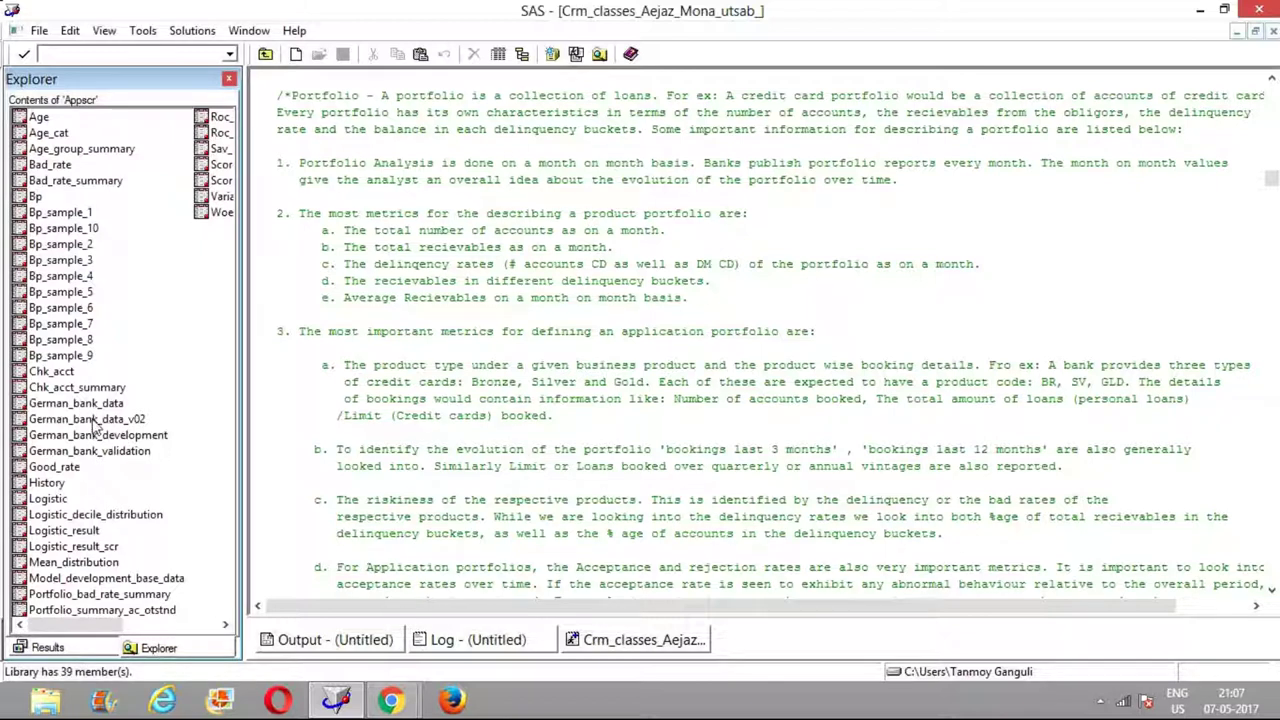
Open the German_bank_data dataset and examine its columns from OBS through to PURPOSE
{"action": "double_click", "coordinate": [88, 404]}
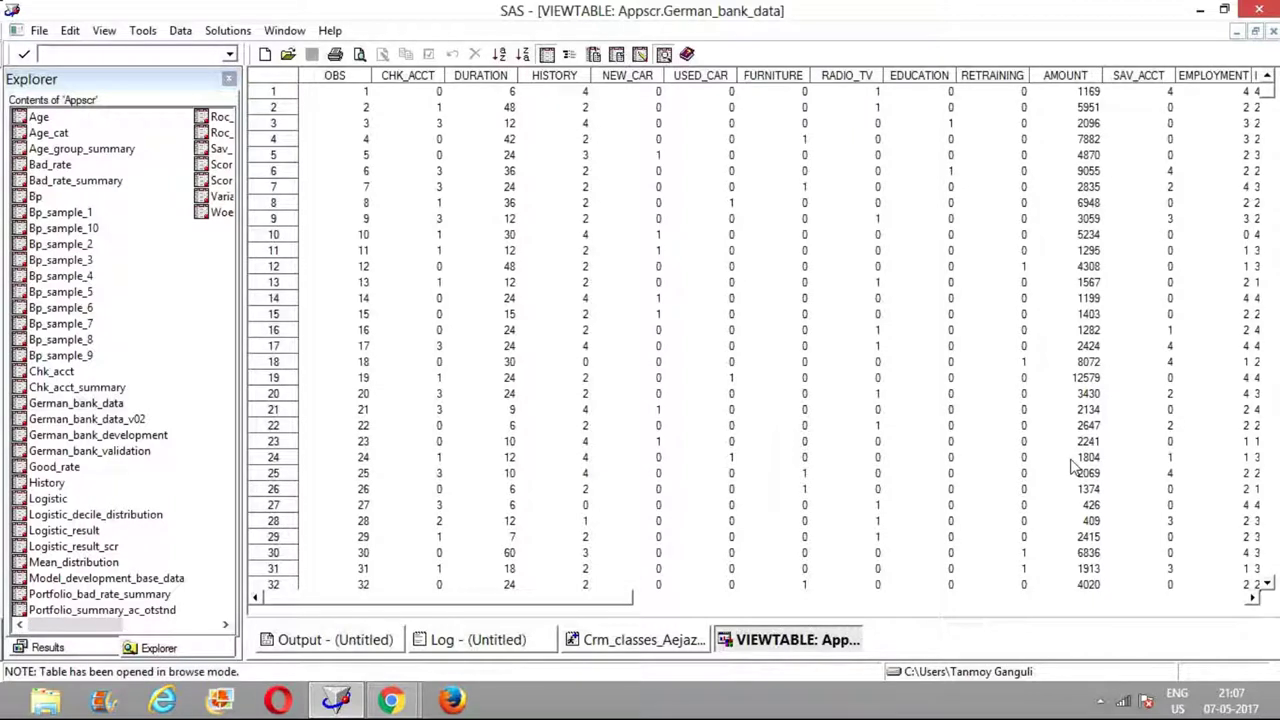
{"action": "left_click", "coordinate": [1190, 603]}
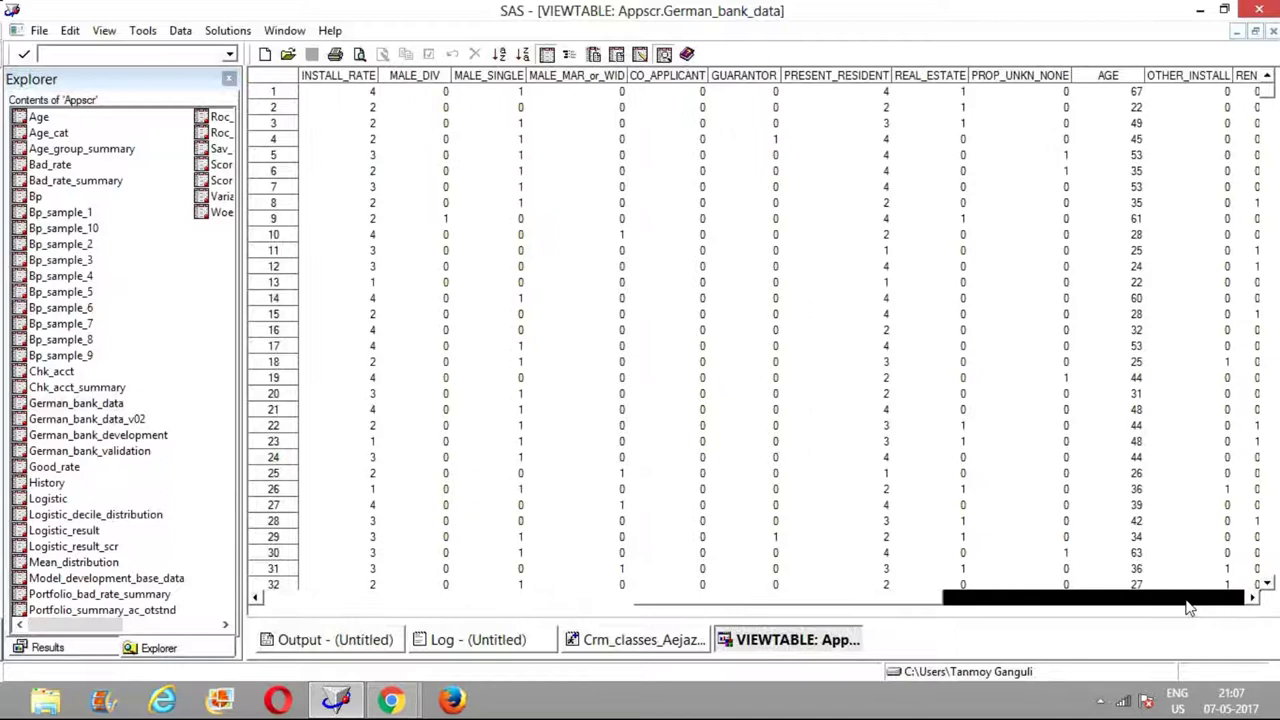
{"action": "left_click", "coordinate": [1190, 603]}
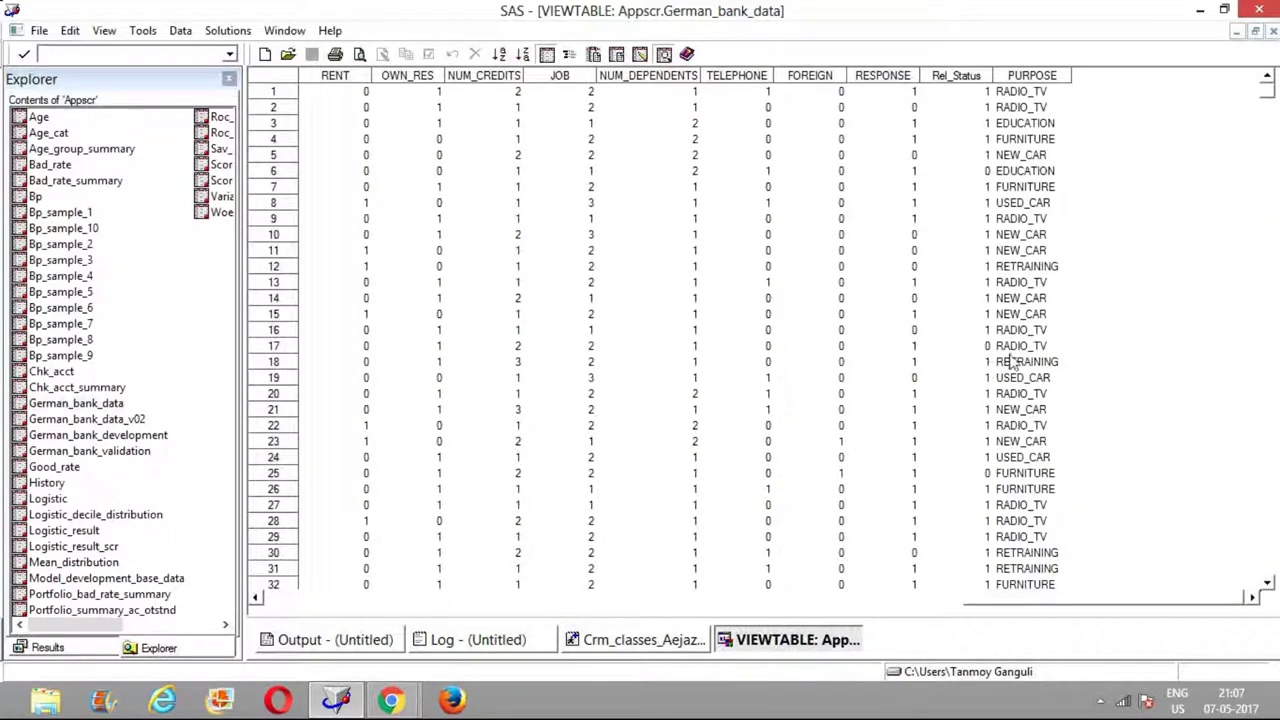
Return to the program and read the portfolio dimensions listed for the German bank data
{"action": "left_click", "coordinate": [619, 648]}
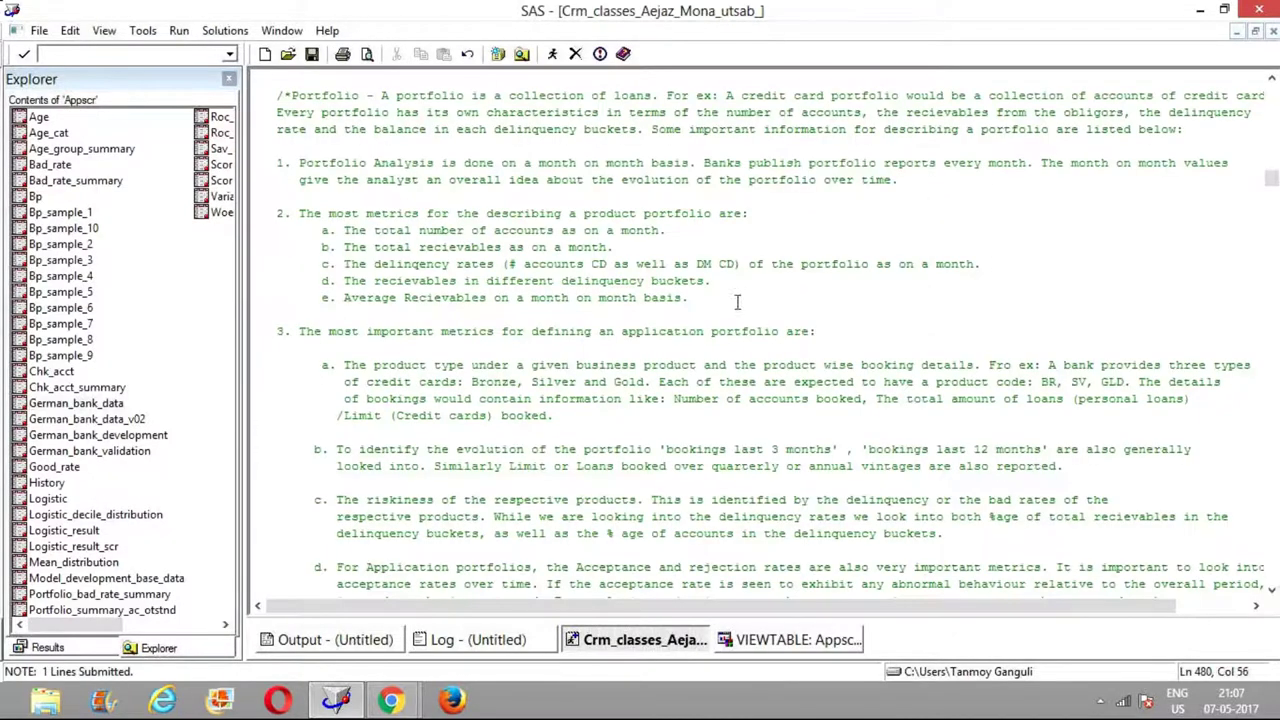
{"action": "left_click_drag", "start_coordinate": [1272, 593], "coordinate": [1272, 593]}
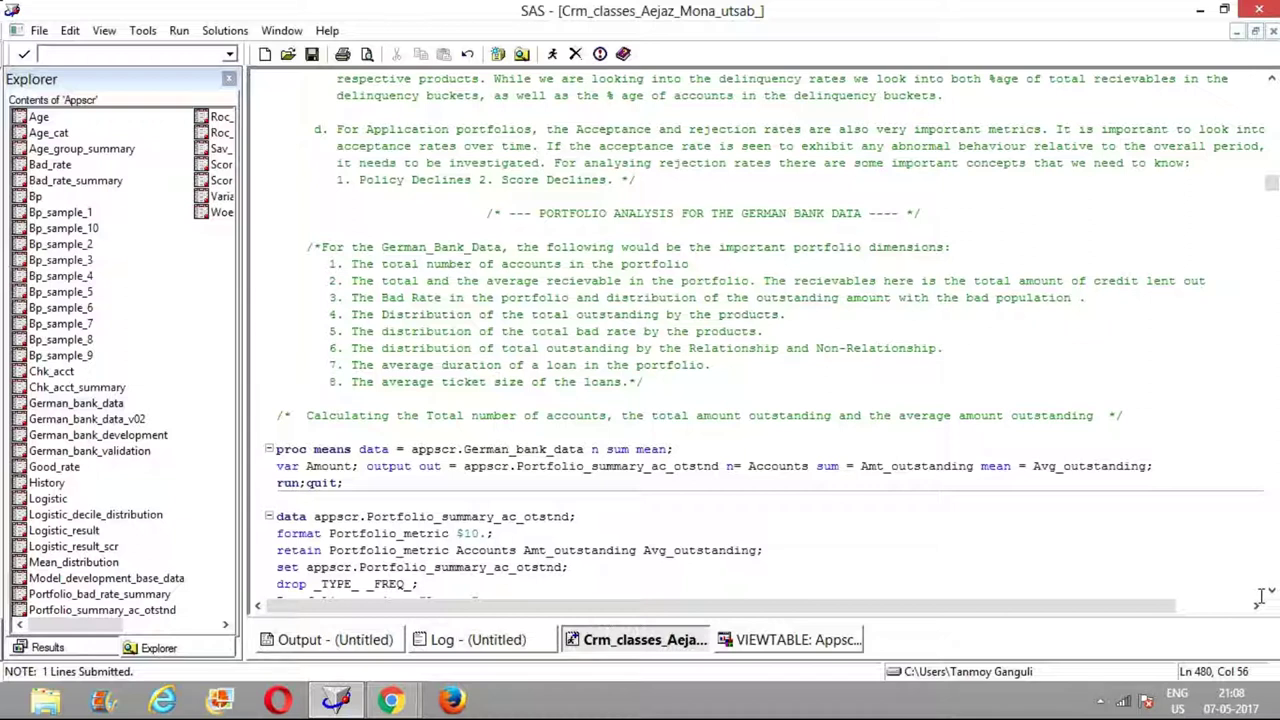
Check the PURPOSE column in the German_bank_data table again and close the table
{"action": "left_click", "coordinate": [800, 640]}
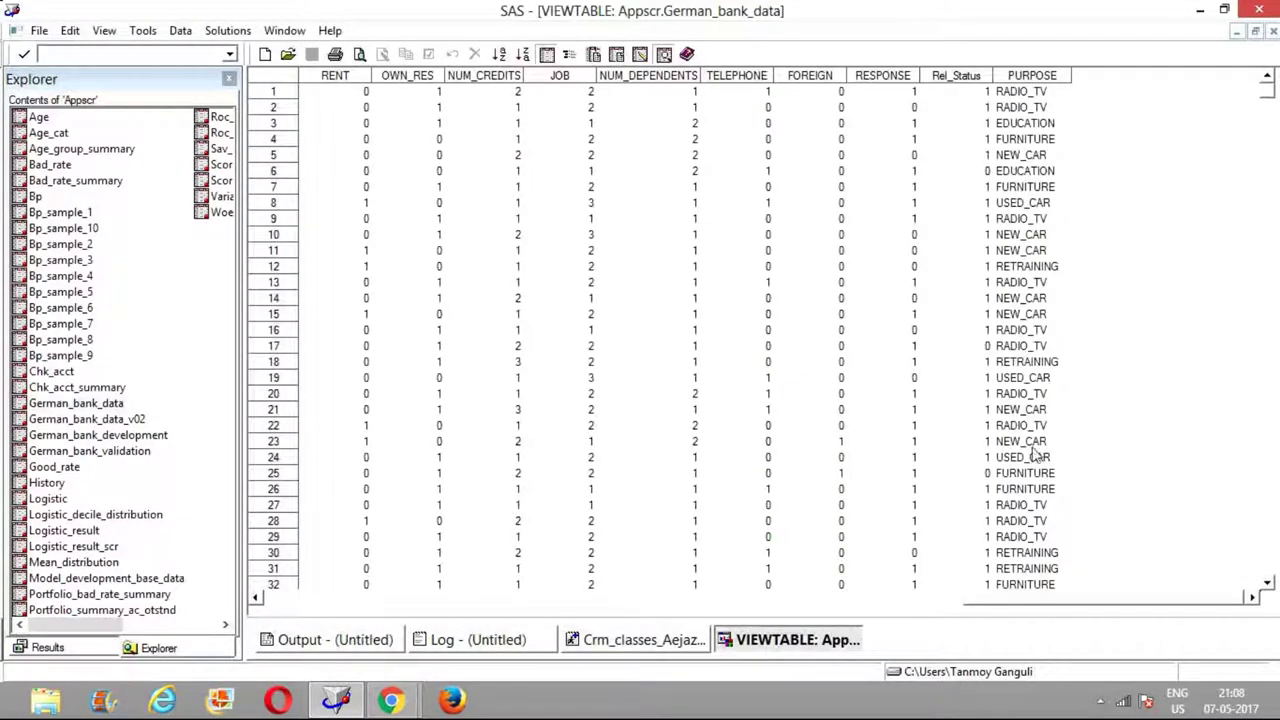
{"action": "right_click", "coordinate": [810, 638]}
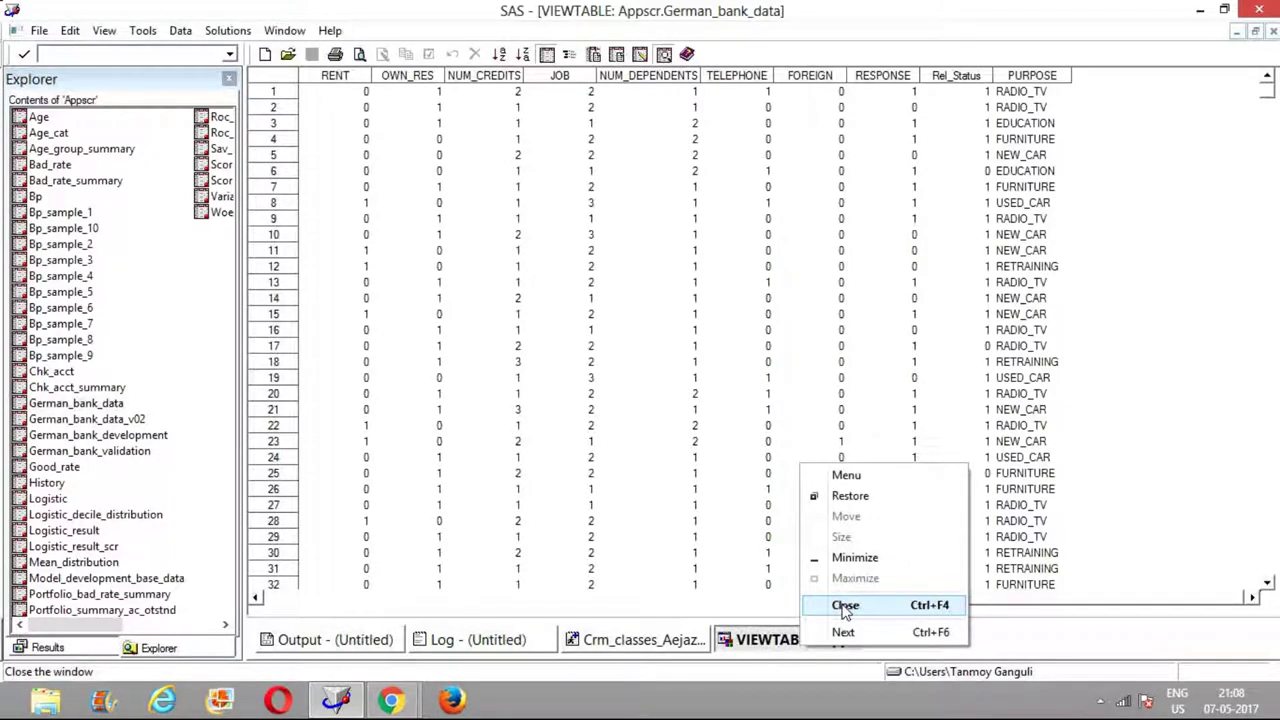
{"action": "left_click", "coordinate": [845, 607]}
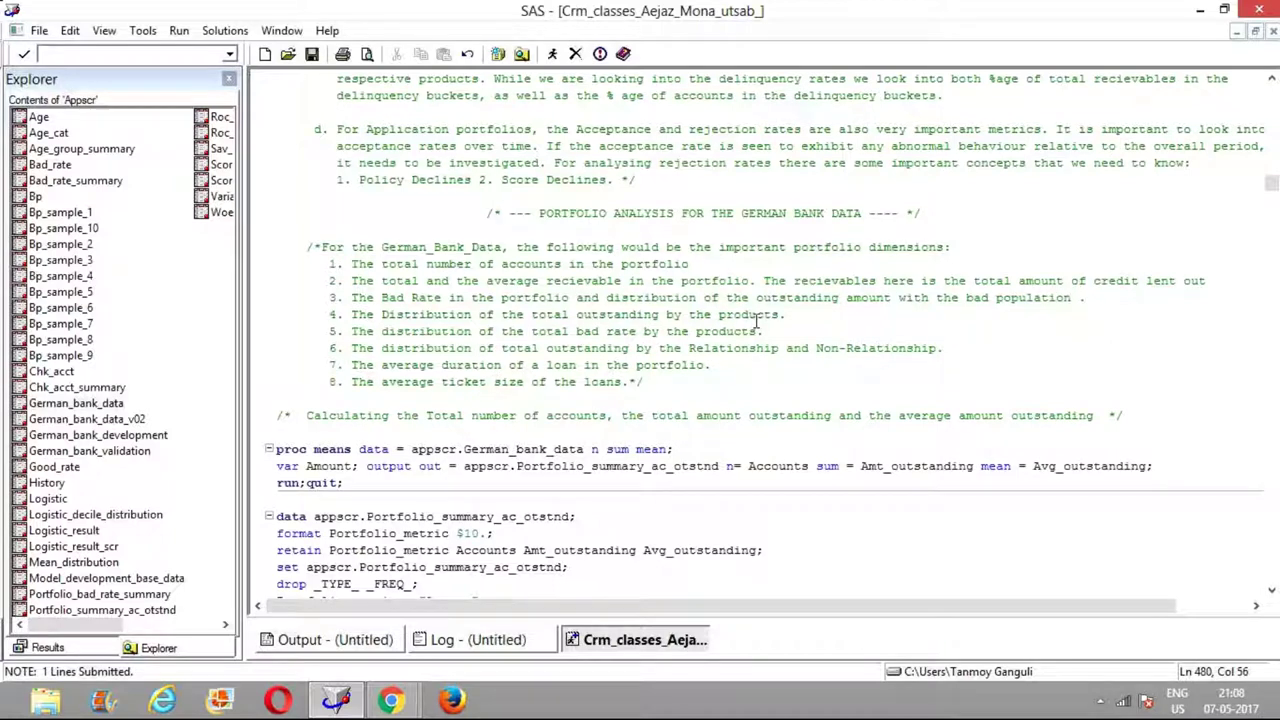
Run only the proc means block that summarises Amount with n, sum and mean into appscr.Portfolio_summary_ac_otstnd
{"action": "left_click", "coordinate": [1271, 591]}
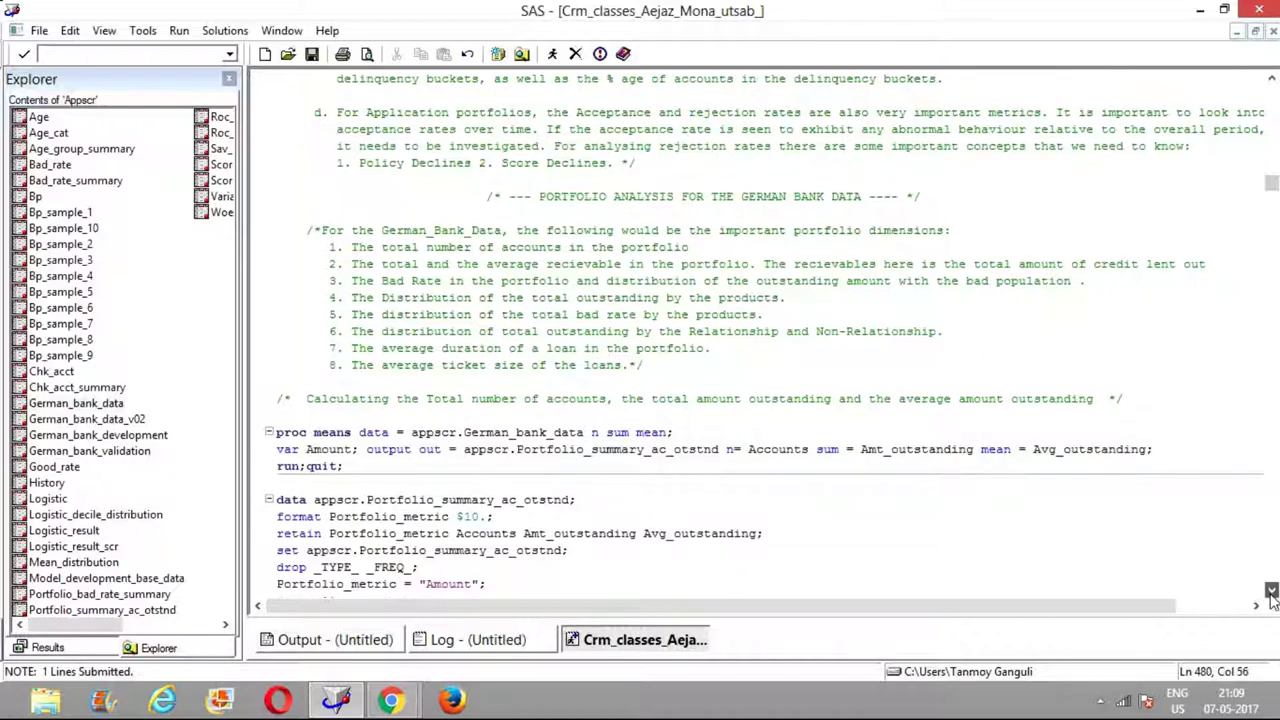
{"action": "scroll", "coordinate": [1271, 591], "scroll_direction": "down", "scroll_amount": 4}
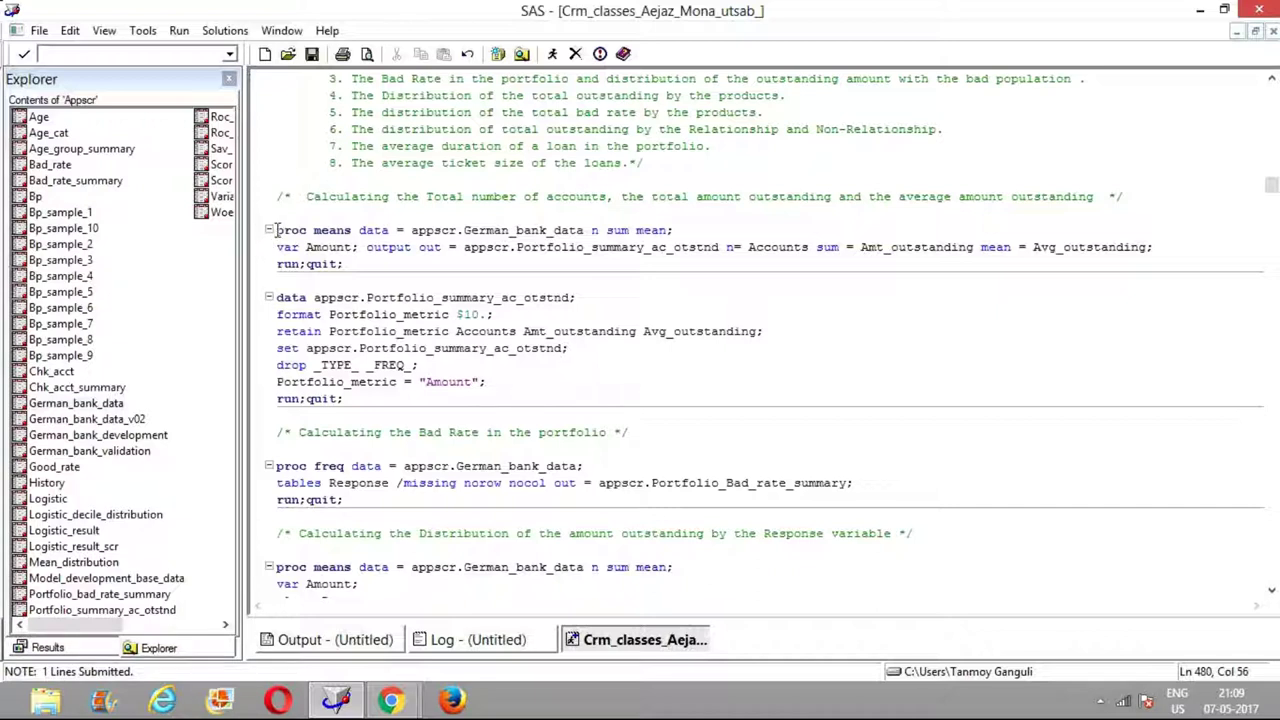
{"action": "left_click_drag", "start_coordinate": [276, 230], "coordinate": [362, 268]}
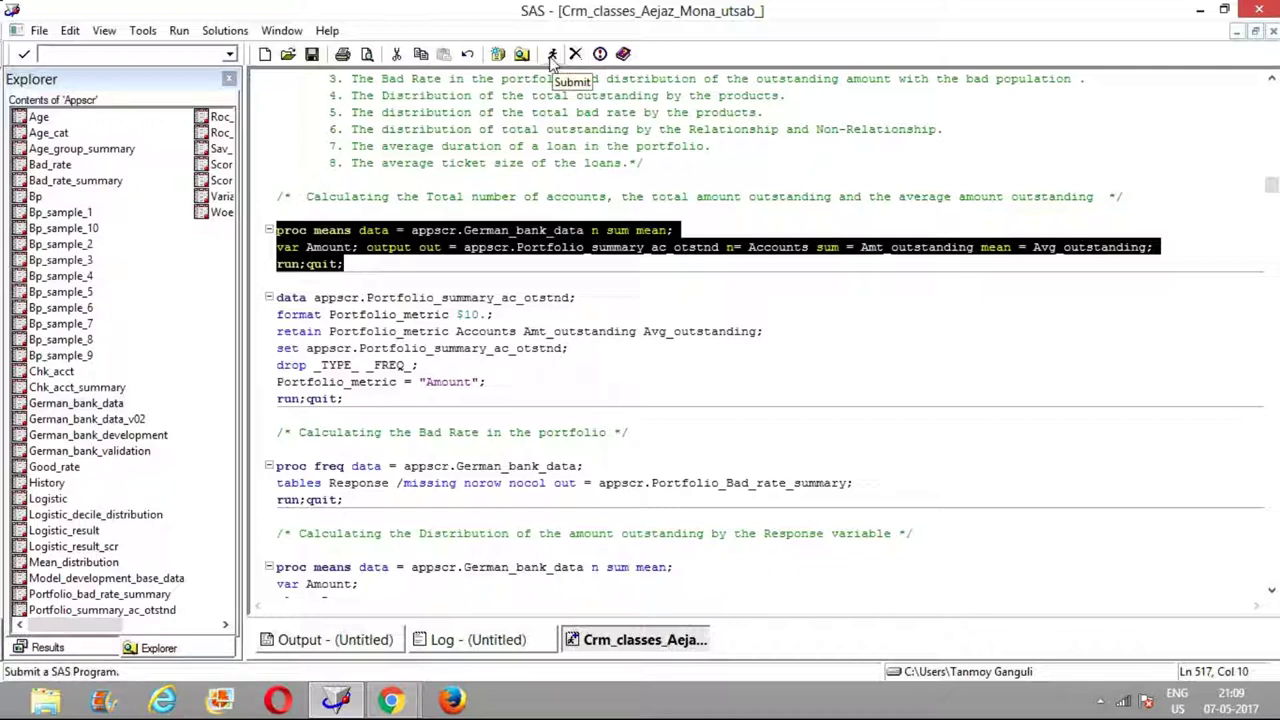
{"action": "left_click", "coordinate": [551, 62]}
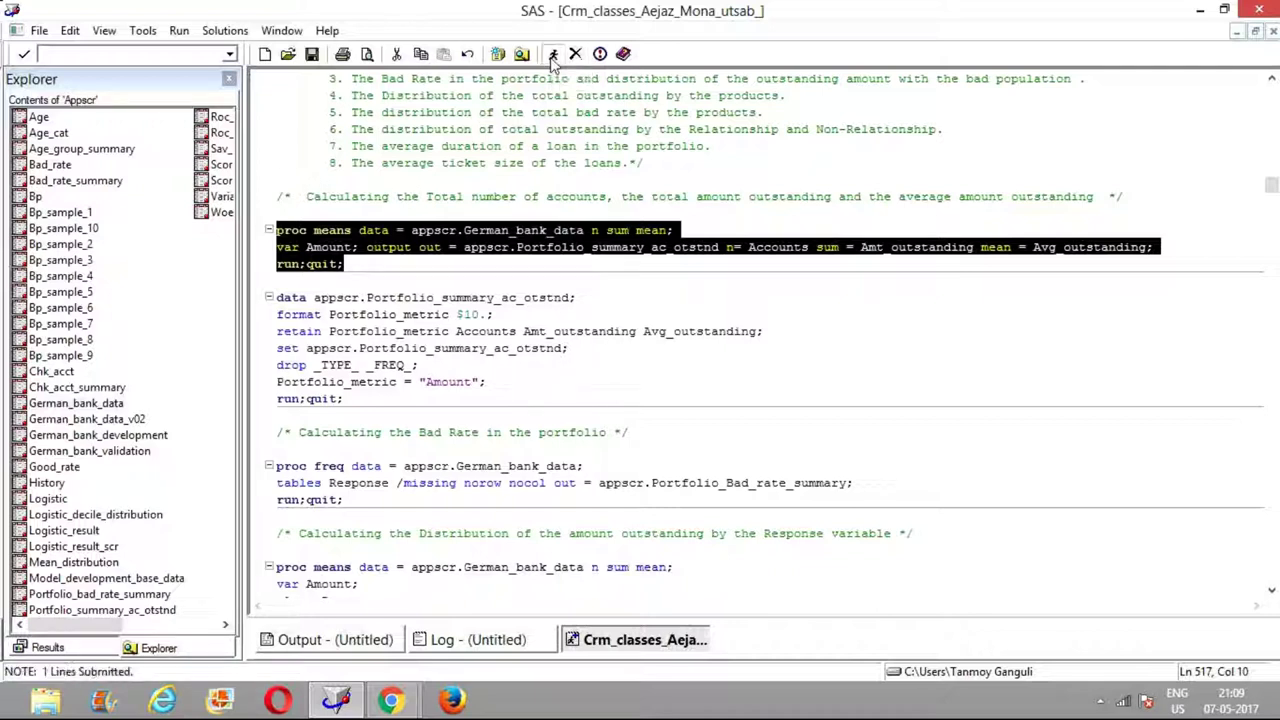
{"action": "left_click", "coordinate": [551, 60]}
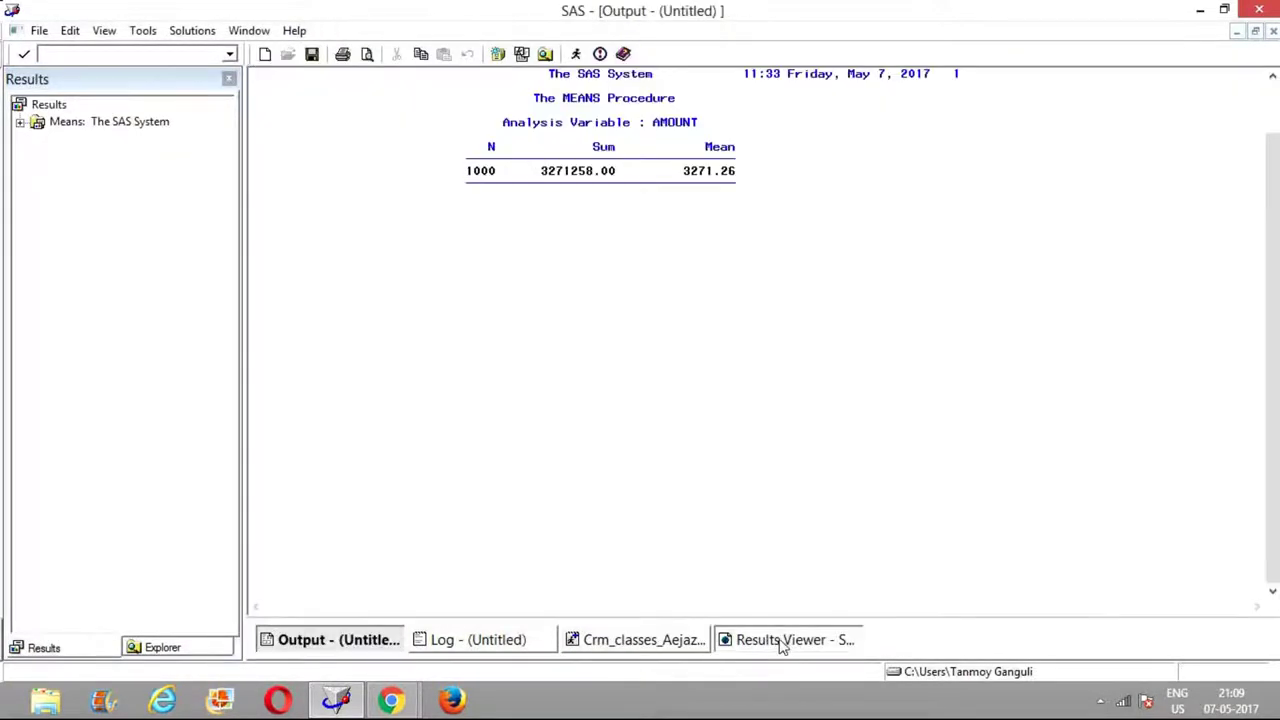
Examine the MEANS procedure results for AMOUNT in the Results Viewer and compare them with the program code
{"action": "left_click", "coordinate": [783, 641]}
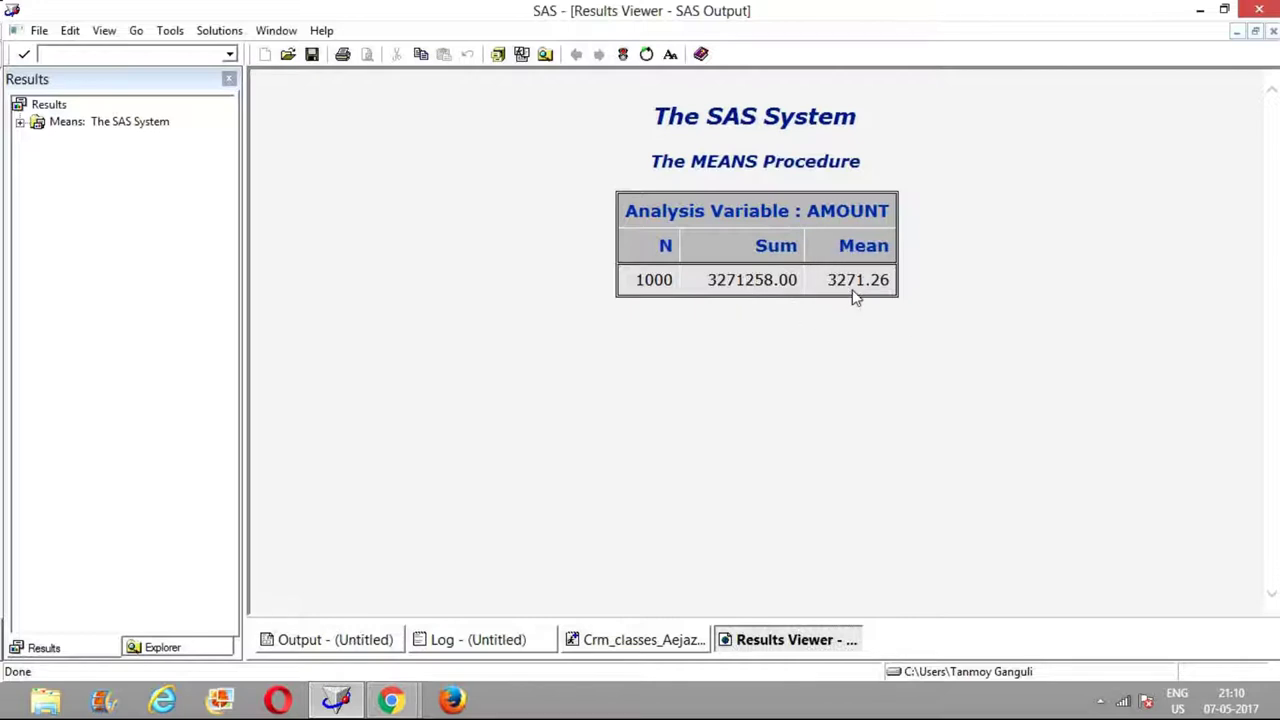
{"action": "left_click", "coordinate": [645, 640]}
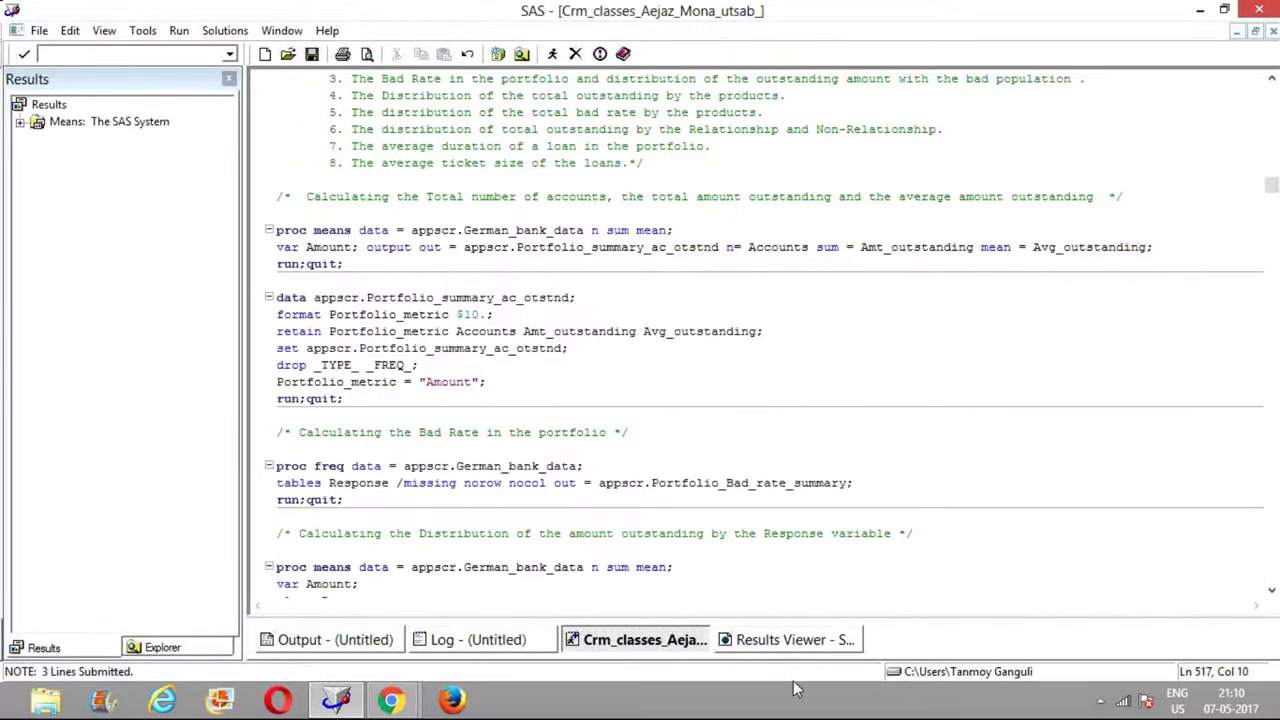
{"action": "left_click", "coordinate": [787, 643]}
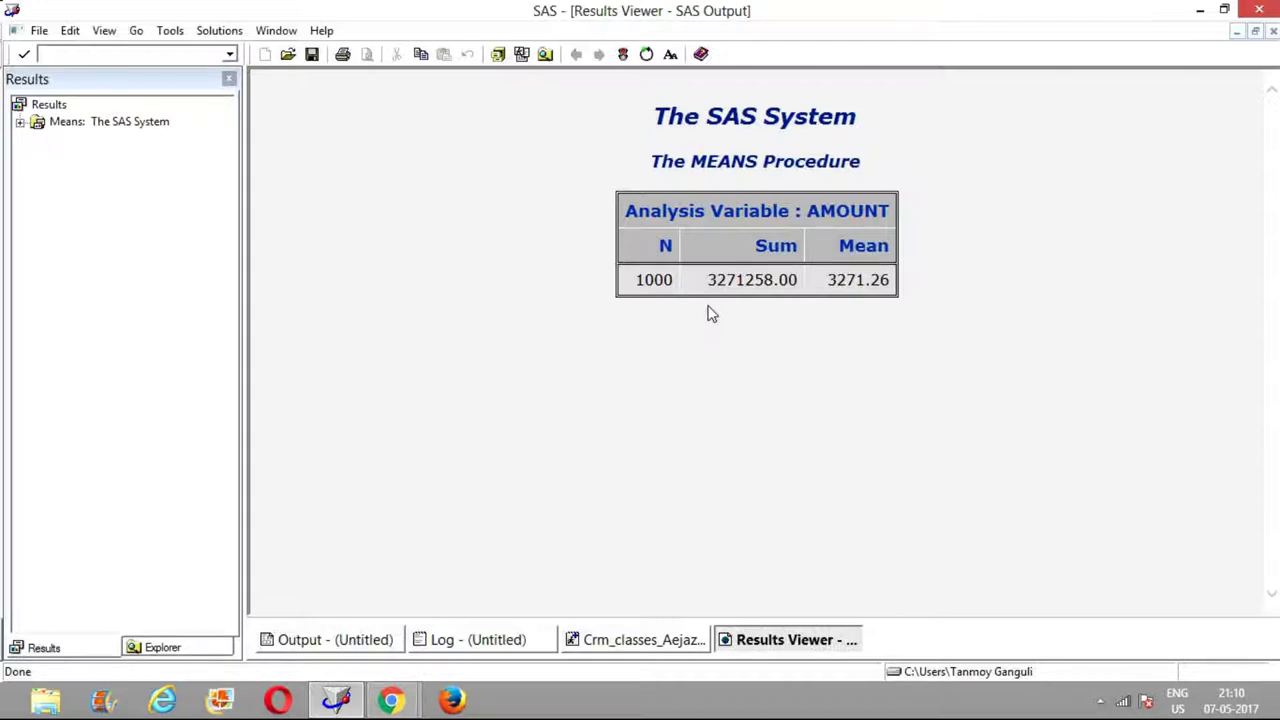
{"action": "left_click", "coordinate": [657, 650]}
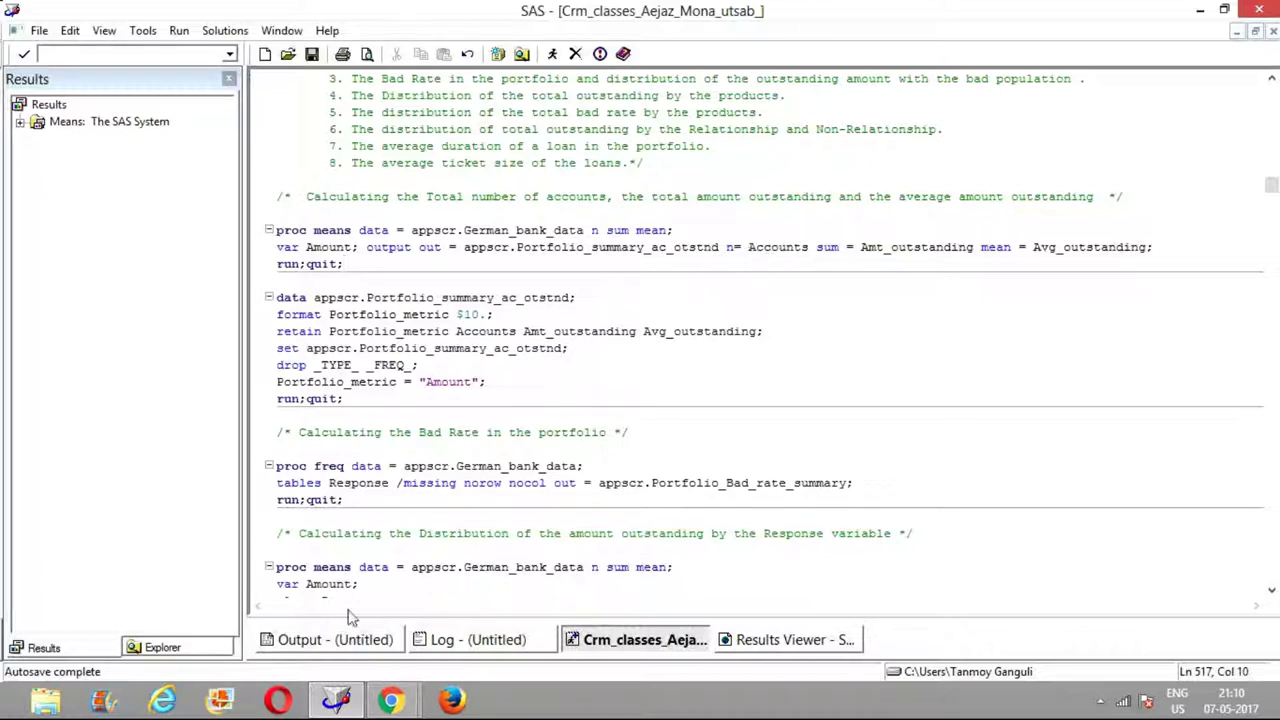
Open the Portfolio_summary_ac_otstnd table from the Appscr library and examine its account and outstanding amount columns
{"action": "left_click", "coordinate": [178, 646]}
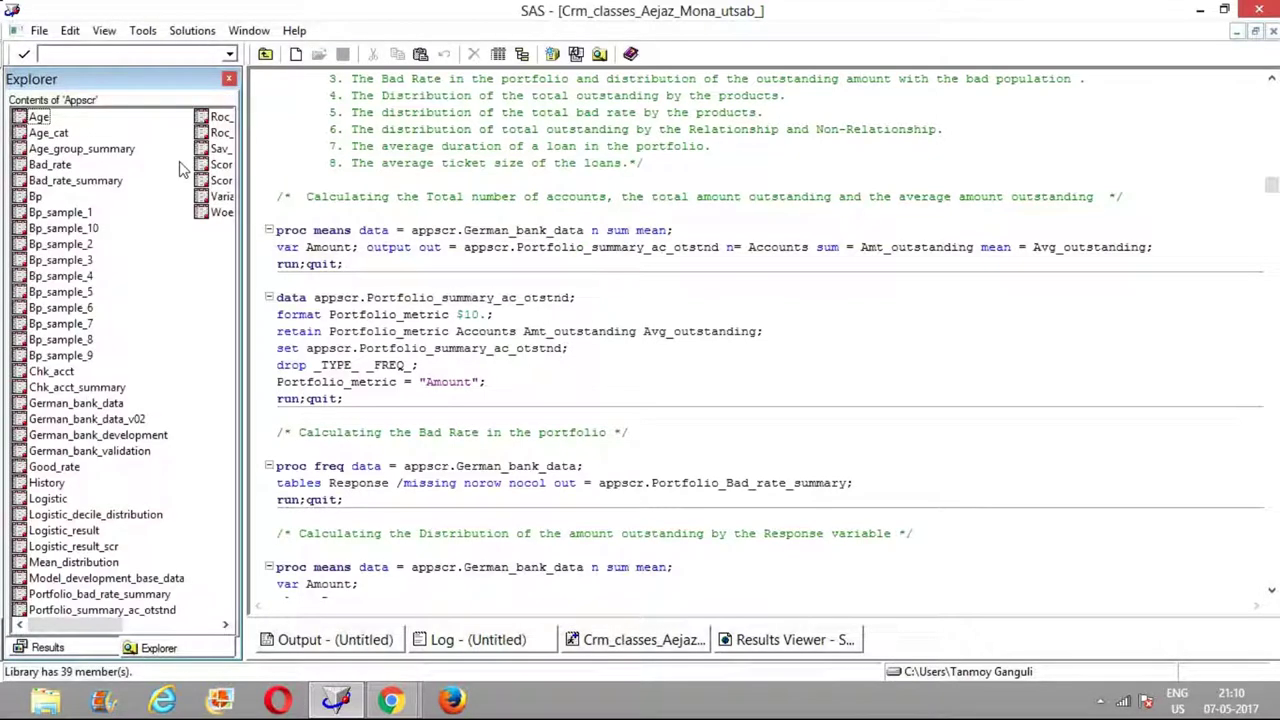
{"action": "left_click", "coordinate": [141, 612]}
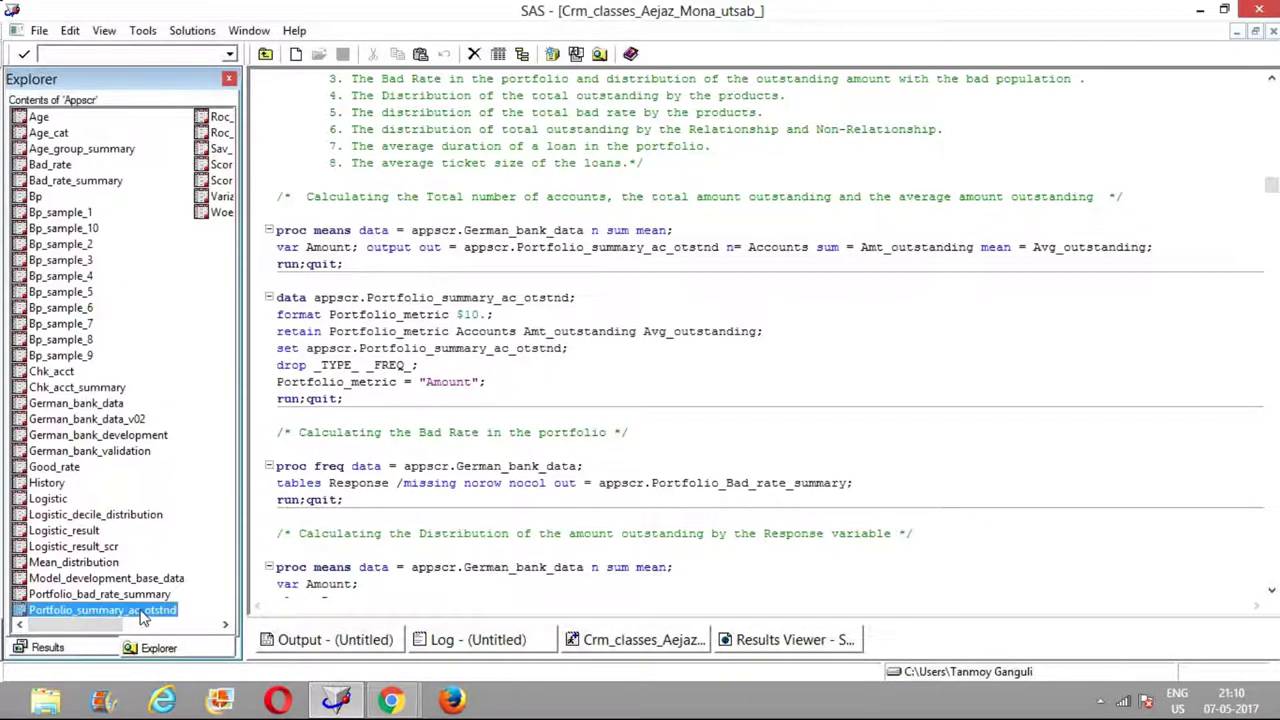
{"action": "double_click", "coordinate": [141, 612]}
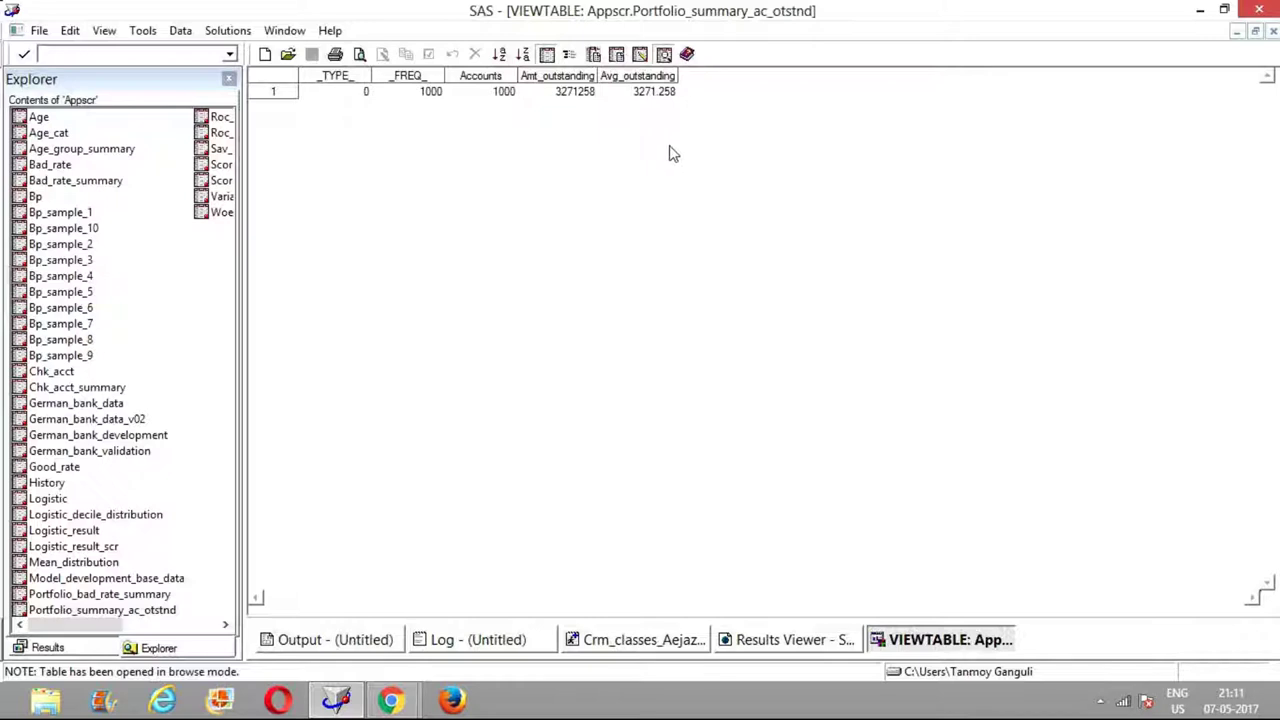
Run only the proc freq block that tabulates Response with missing, norow and nocol into appscr.Portfolio_Bad_rate_summary
{"action": "left_click", "coordinate": [652, 648]}
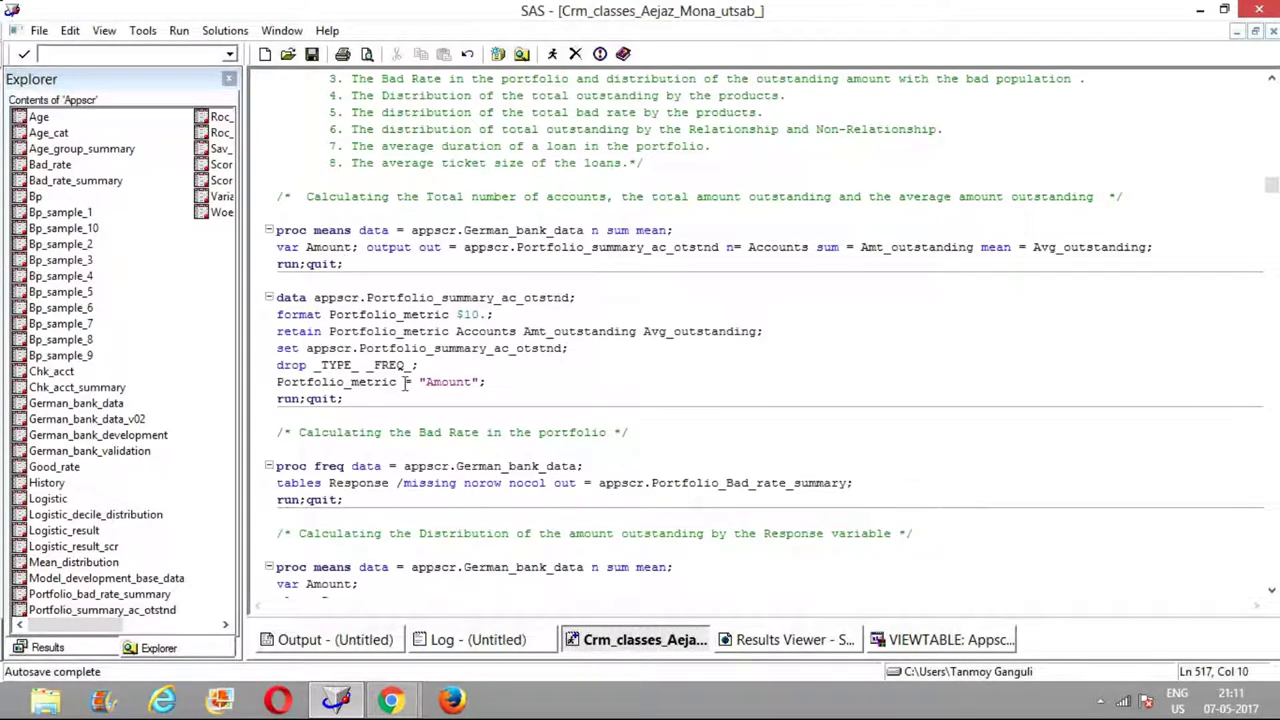
{"action": "left_click", "coordinate": [1272, 592]}
{"action": "left_click", "coordinate": [1272, 592]}
{"action": "left_click", "coordinate": [1272, 592]}
{"action": "left_click", "coordinate": [1272, 592]}
{"action": "left_click", "coordinate": [1272, 592]}
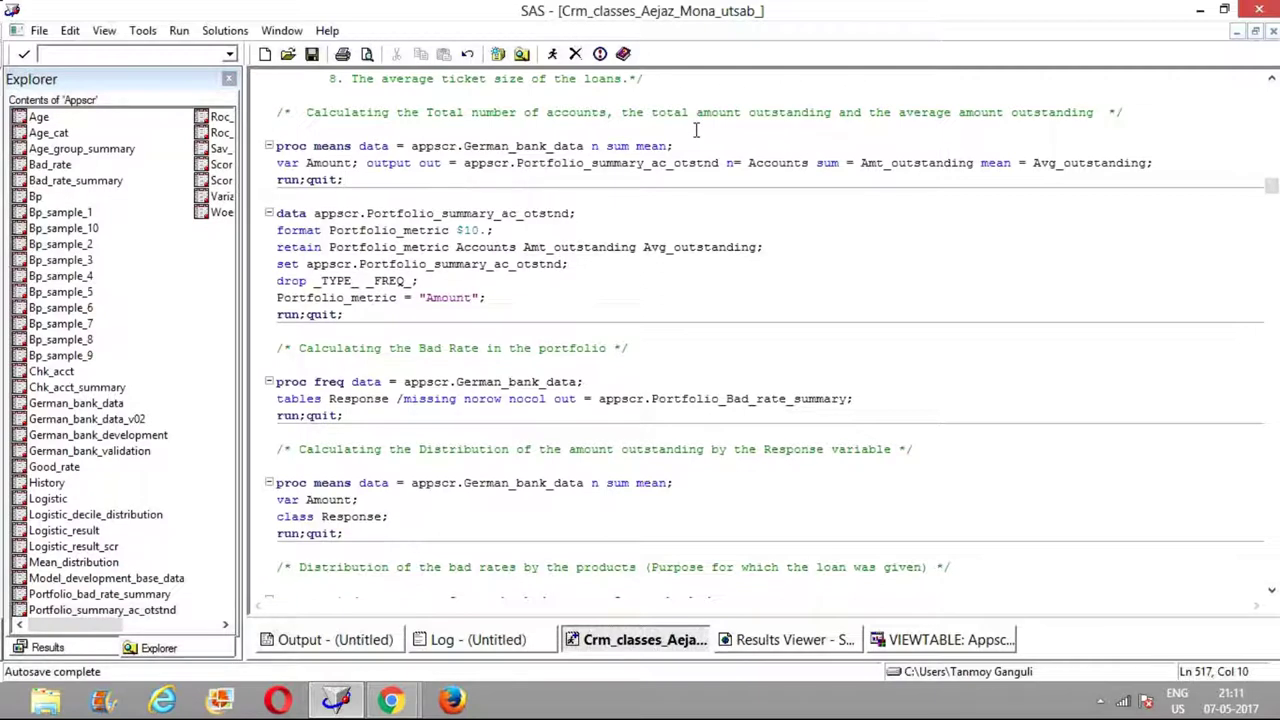
{"action": "left_click", "coordinate": [277, 382]}
{"action": "left_click_drag", "start_coordinate": [277, 382], "coordinate": [361, 416]}
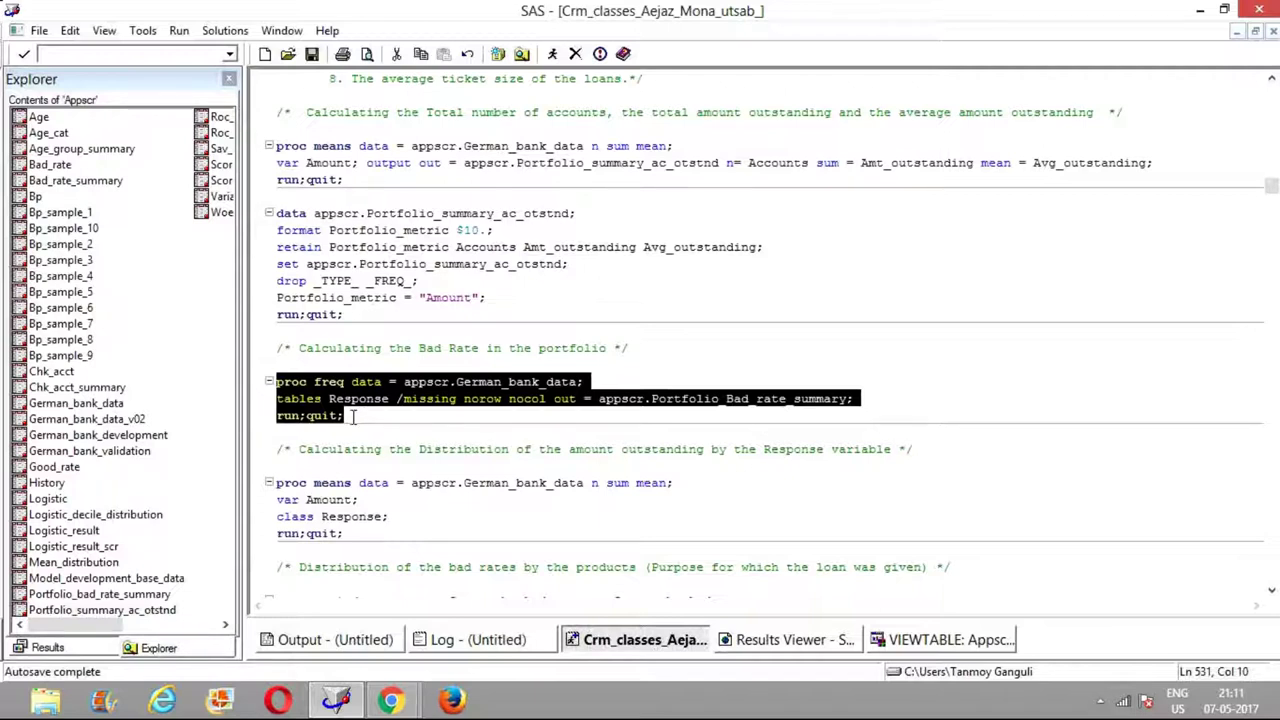
{"action": "left_click", "coordinate": [555, 57]}
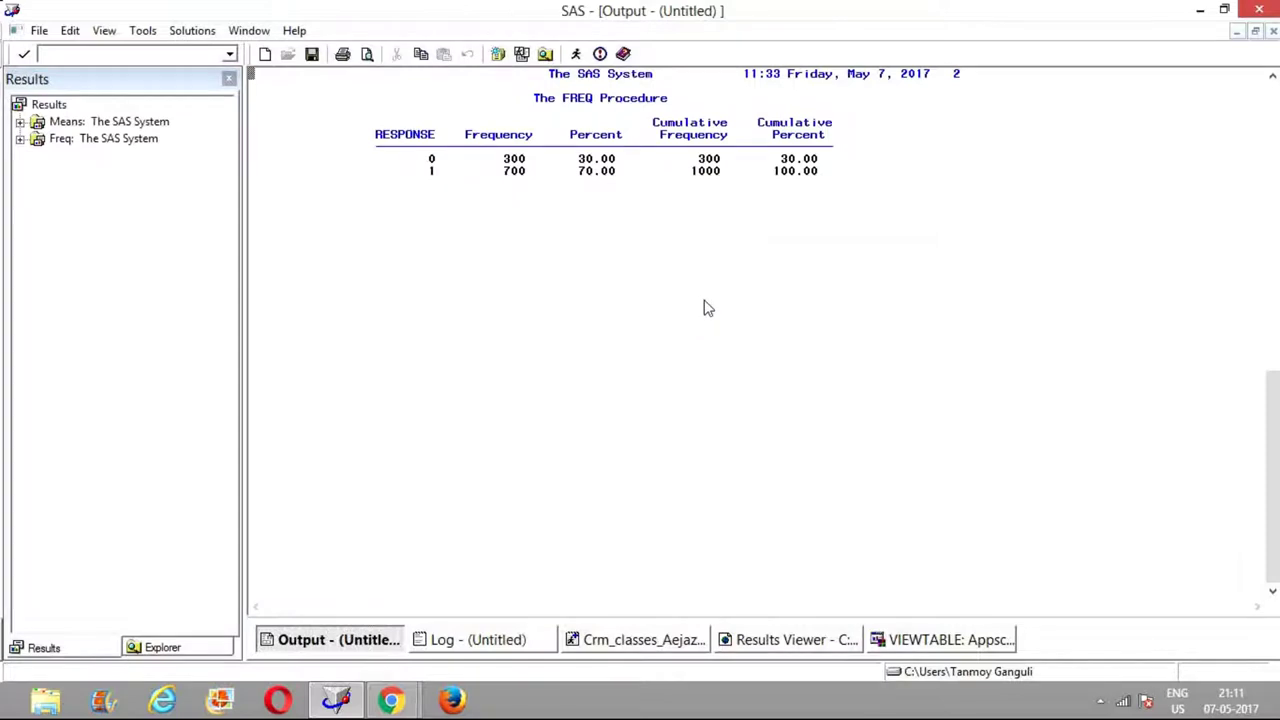
Examine the FREQ procedure results for RESPONSE in the Results Viewer, check the open summary table and return to the program
{"action": "left_click", "coordinate": [786, 645]}
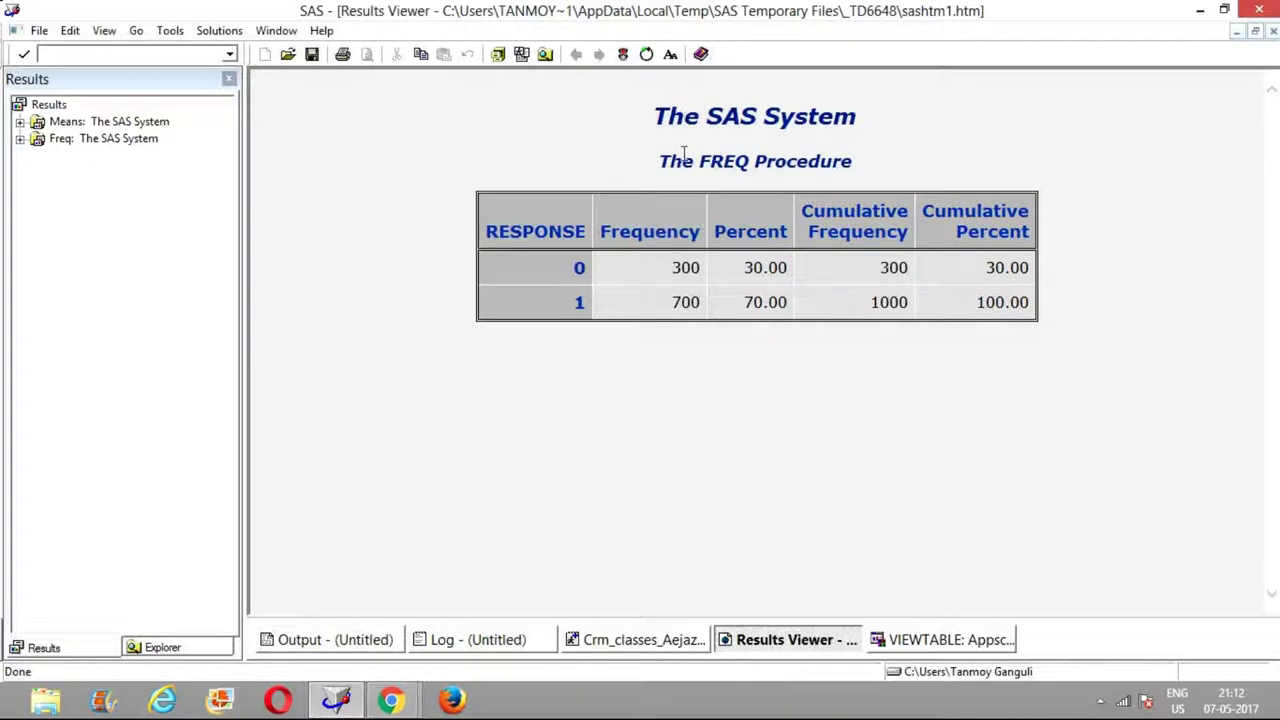
{"action": "left_click", "coordinate": [950, 640]}
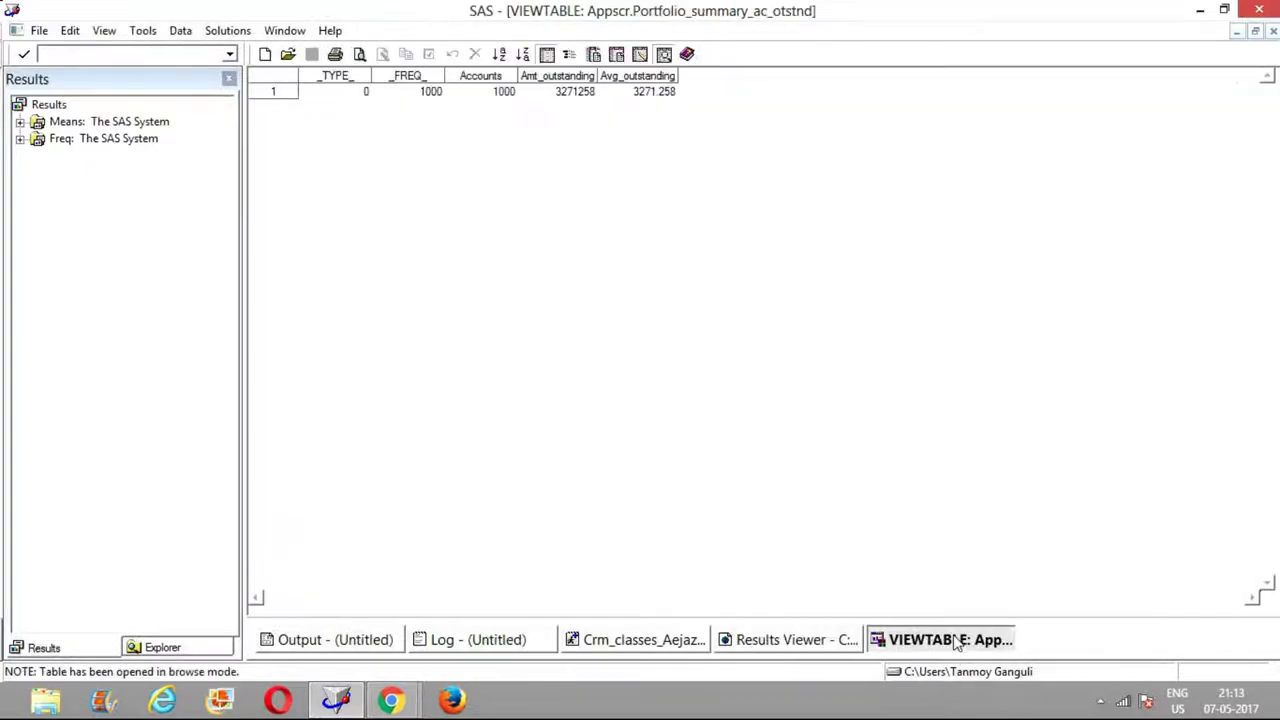
{"action": "left_click", "coordinate": [623, 640]}
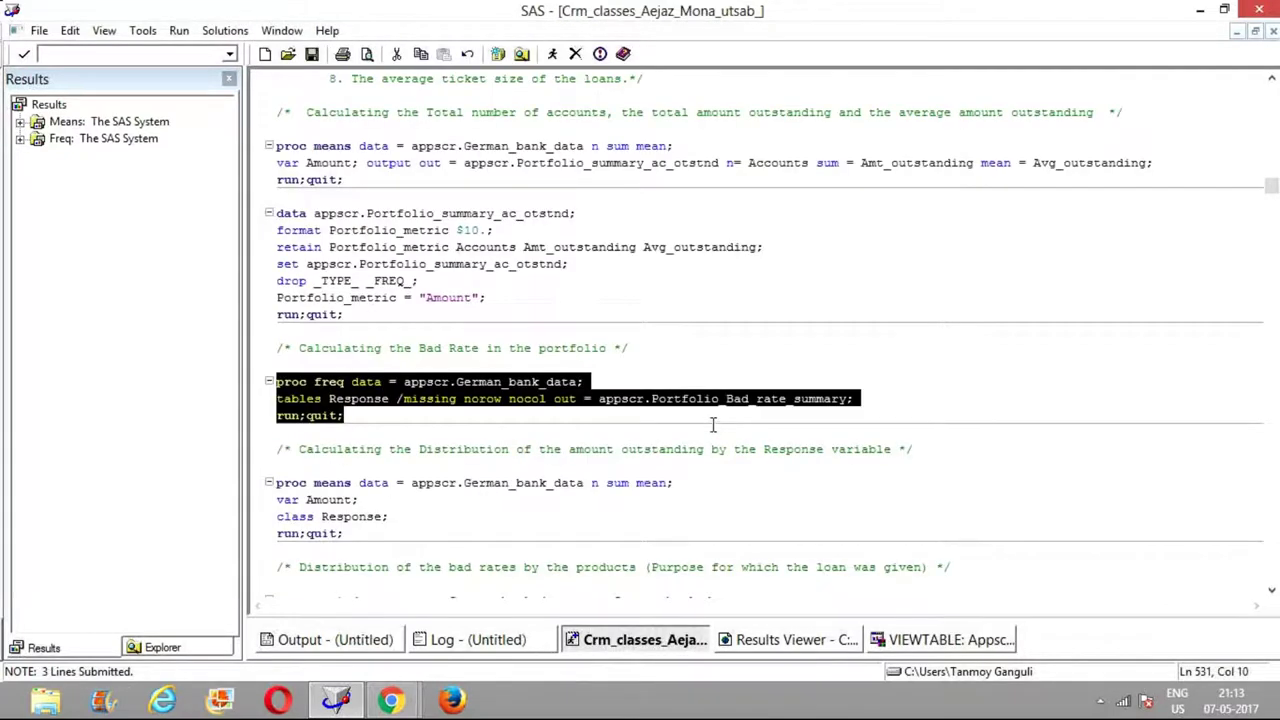
Run only the proc means block that summarises Amount by class Response with n, sum and mean, and view its results in the Results Viewer
{"action": "left_click", "coordinate": [718, 417]}
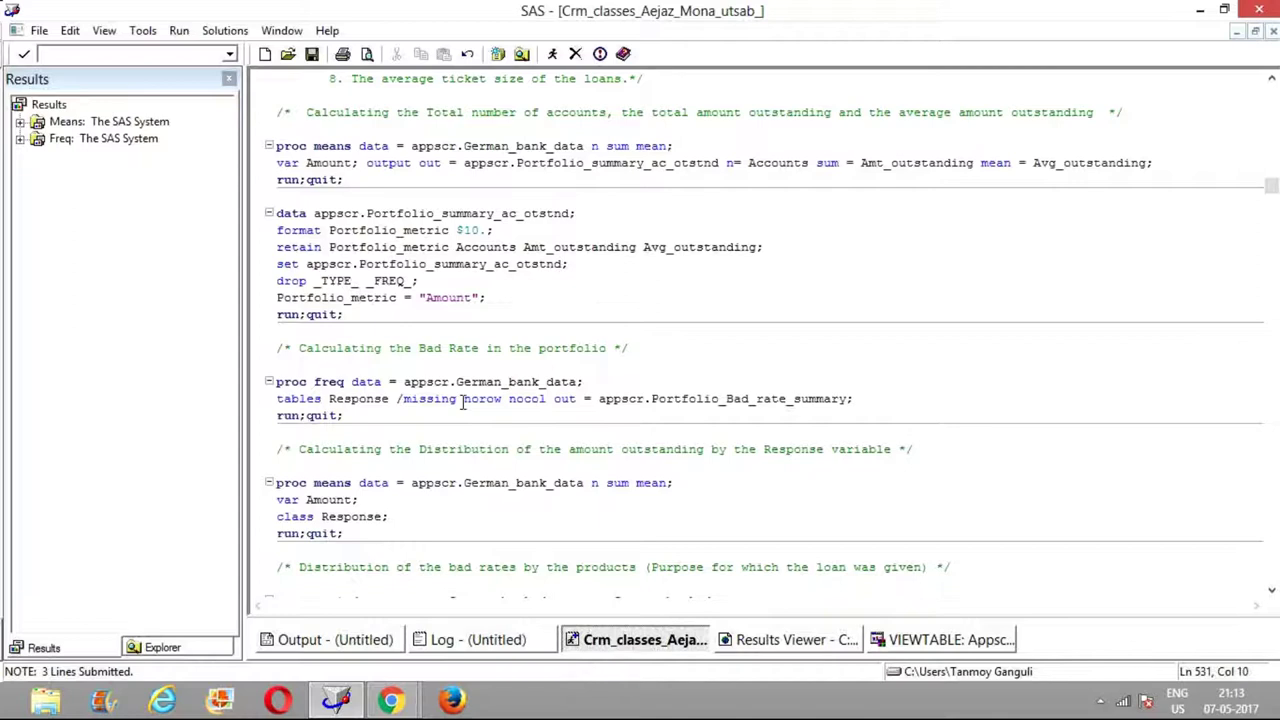
{"action": "left_click", "coordinate": [1272, 595]}
{"action": "left_click", "coordinate": [1272, 595]}
{"action": "left_click", "coordinate": [1272, 595]}
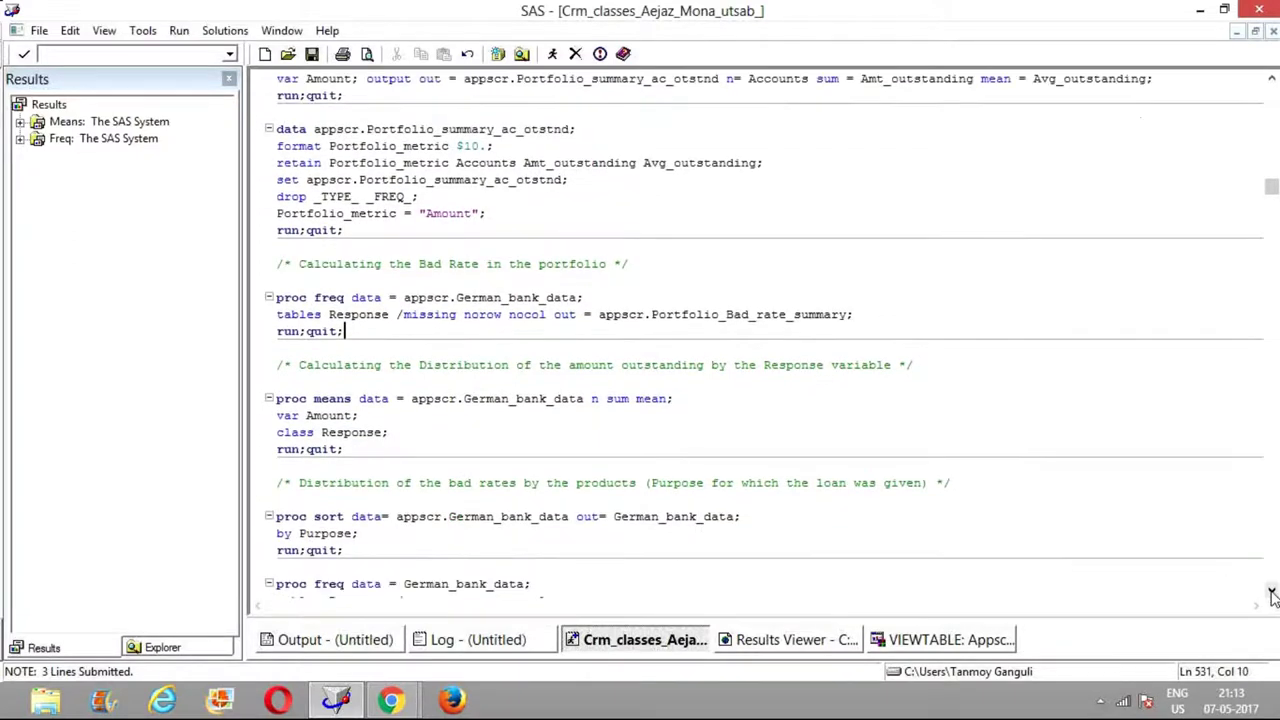
{"action": "double_click", "coordinate": [1272, 595]}
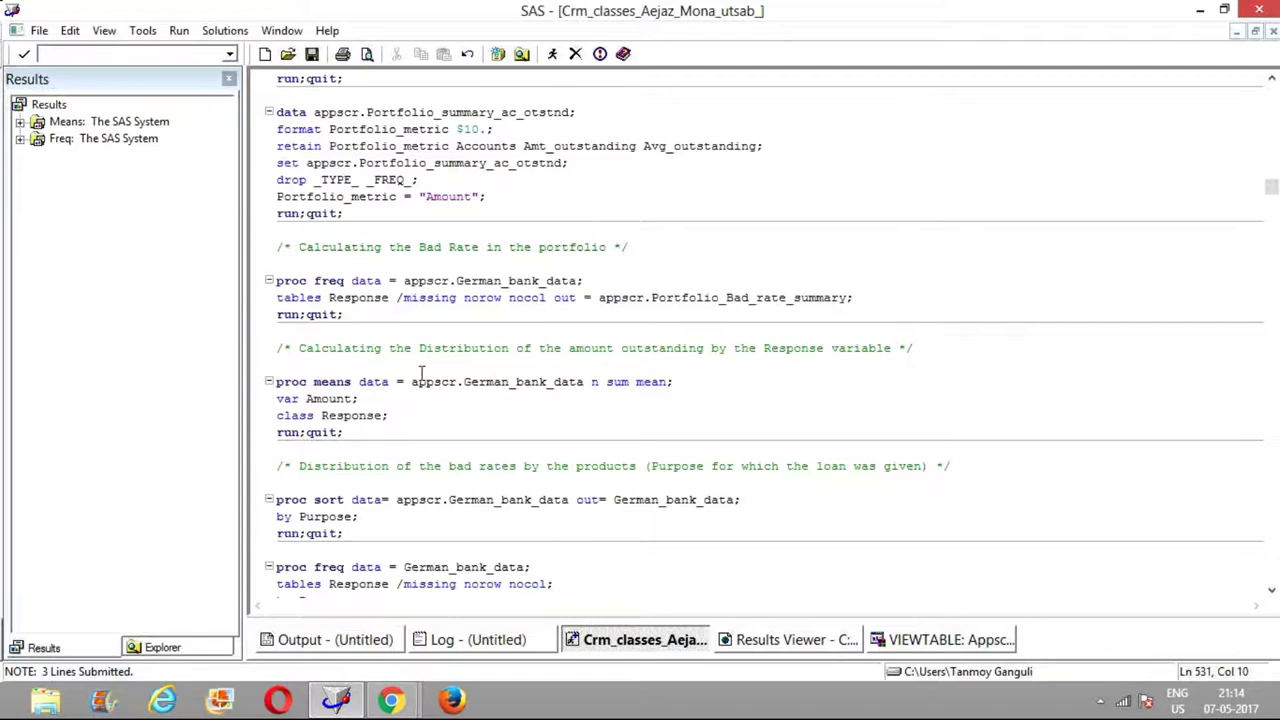
{"action": "left_click_drag", "start_coordinate": [274, 382], "coordinate": [343, 433]}
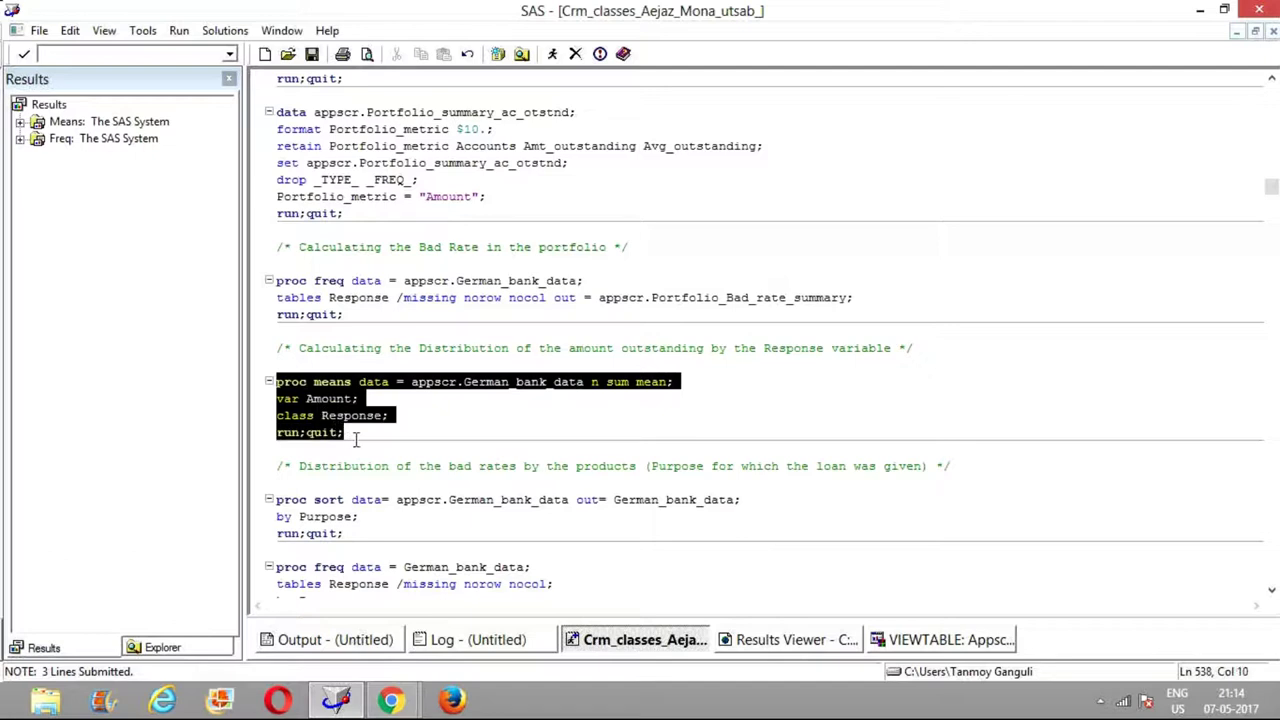
{"action": "left_click", "coordinate": [555, 56]}
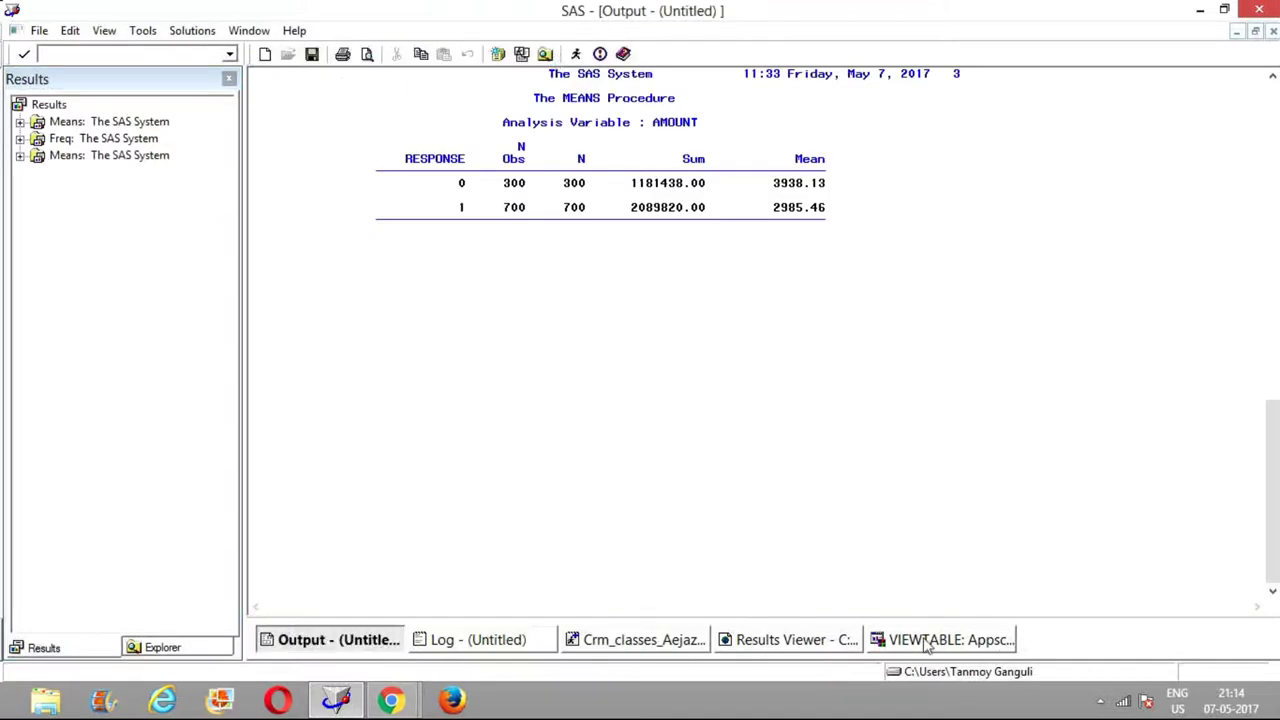
{"action": "left_click", "coordinate": [785, 641]}
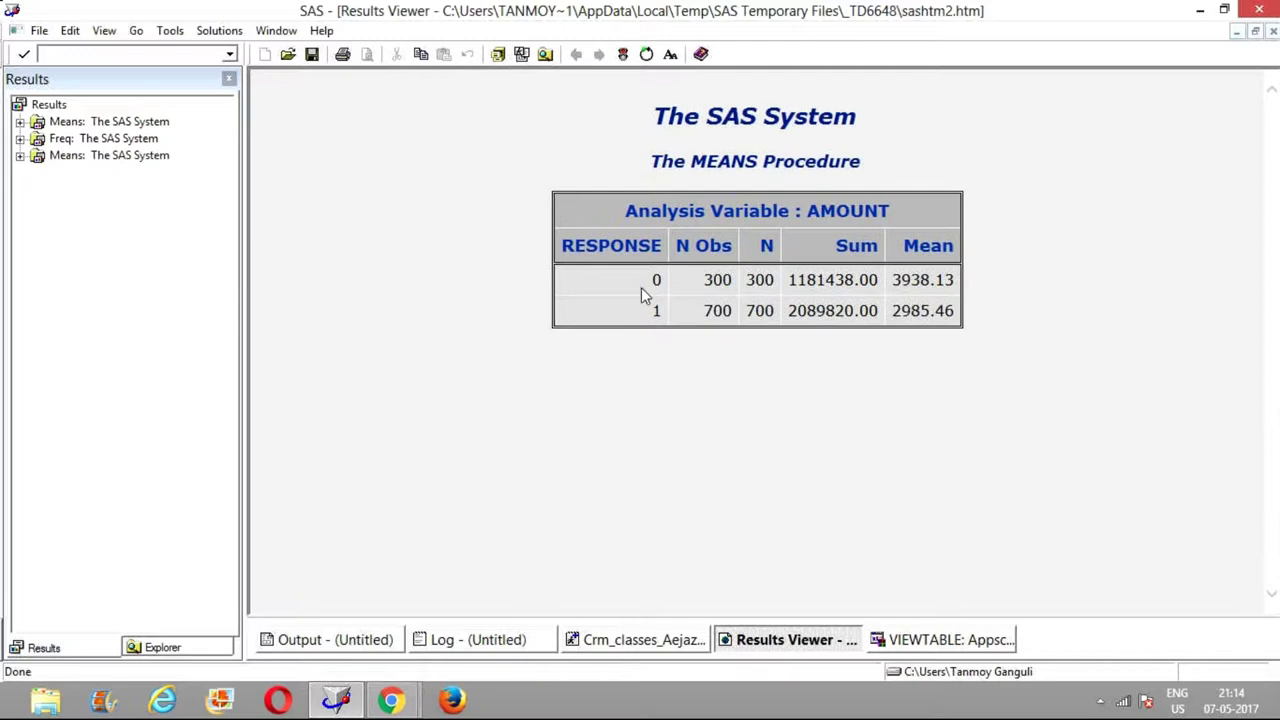